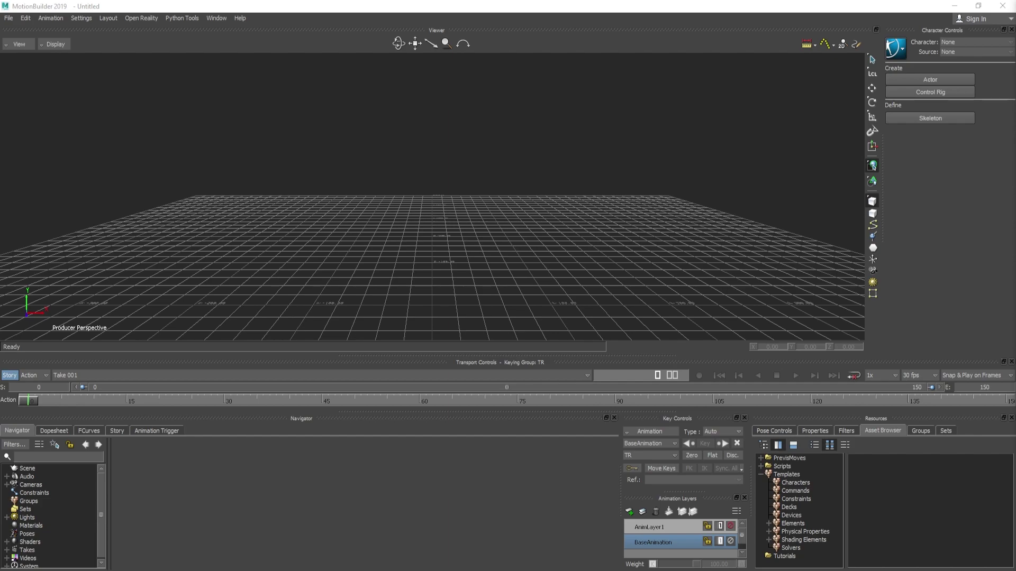
Switch to File Explorer and copy the path of SKM_Manny_RIG.FBX from the from_LIAR folder inside Mod1_Brief1
{"action": "key", "text": "alt+Tab"}
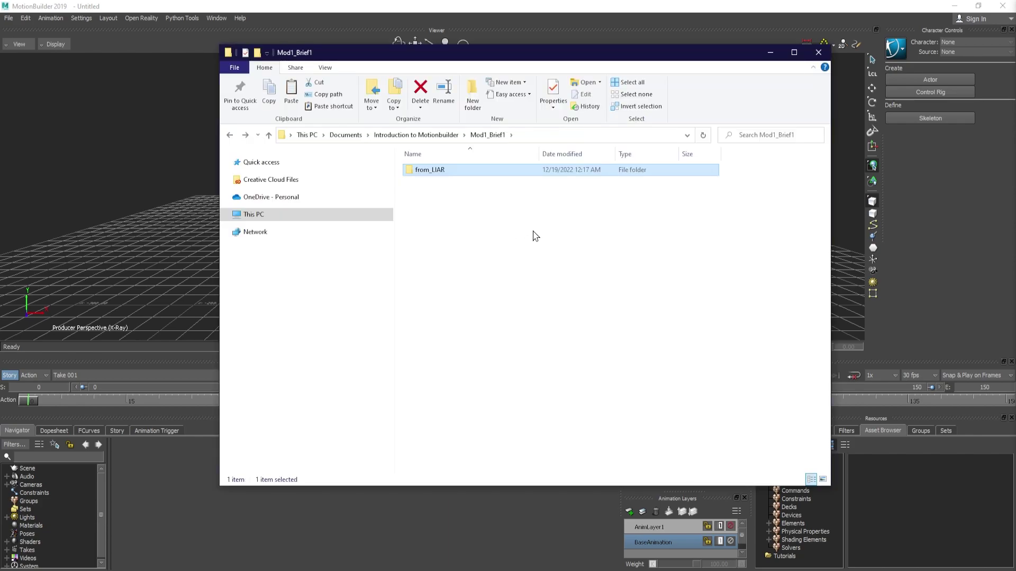
{"action": "double_click", "coordinate": [487, 175]}
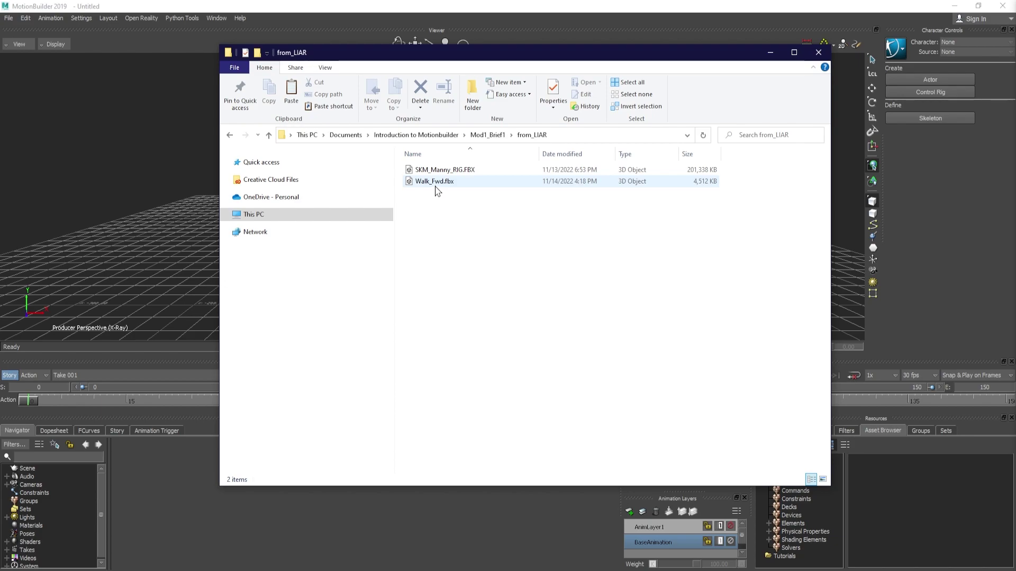
{"action": "left_click", "coordinate": [445, 170]}
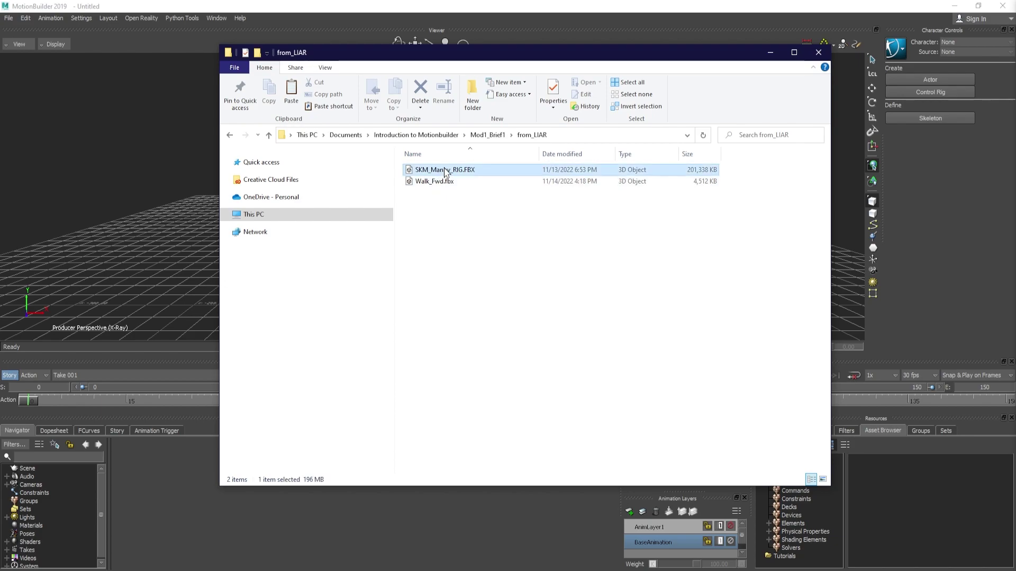
{"action": "left_click", "coordinate": [449, 183]}
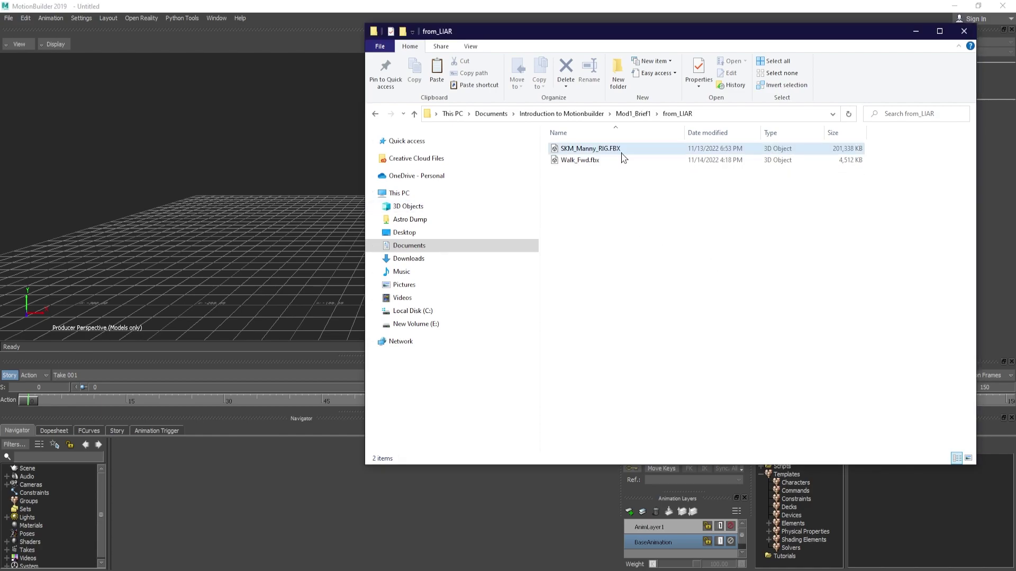
{"action": "left_click", "coordinate": [627, 153]}
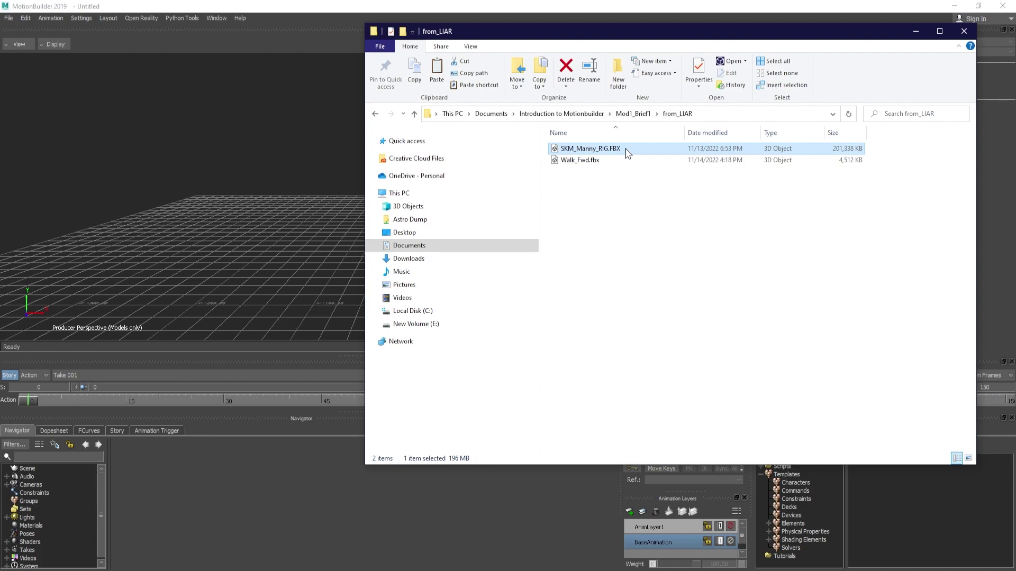
{"action": "right_click", "coordinate": [628, 152]}
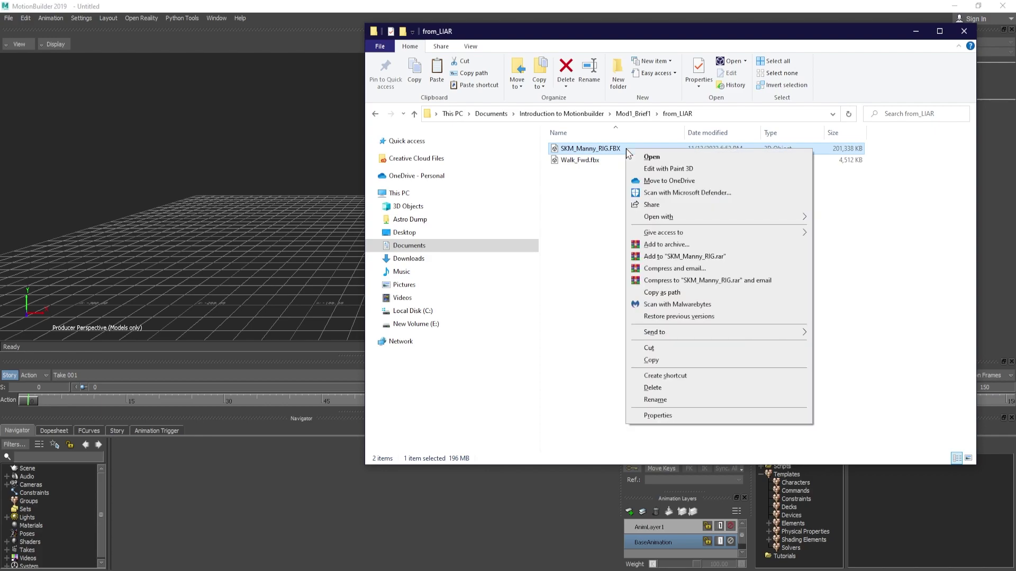
{"action": "left_click", "coordinate": [671, 294]}
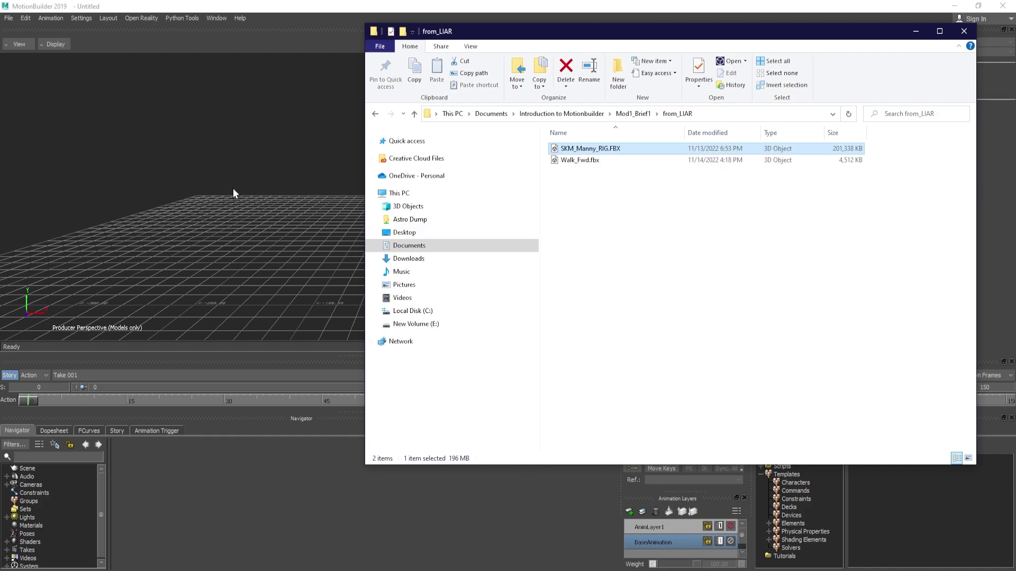
Return to MotionBuilder and merge SKM_Manny_RIG.FBX into the scene using the copied path, leaving its Take 001 out of the import
{"action": "left_click", "coordinate": [8, 19]}
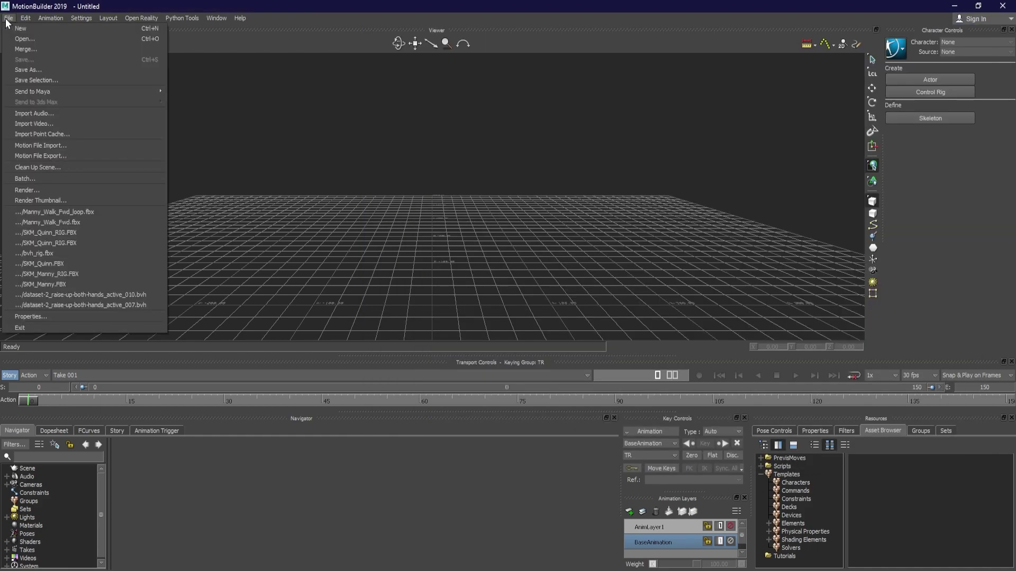
{"action": "left_click", "coordinate": [22, 50]}
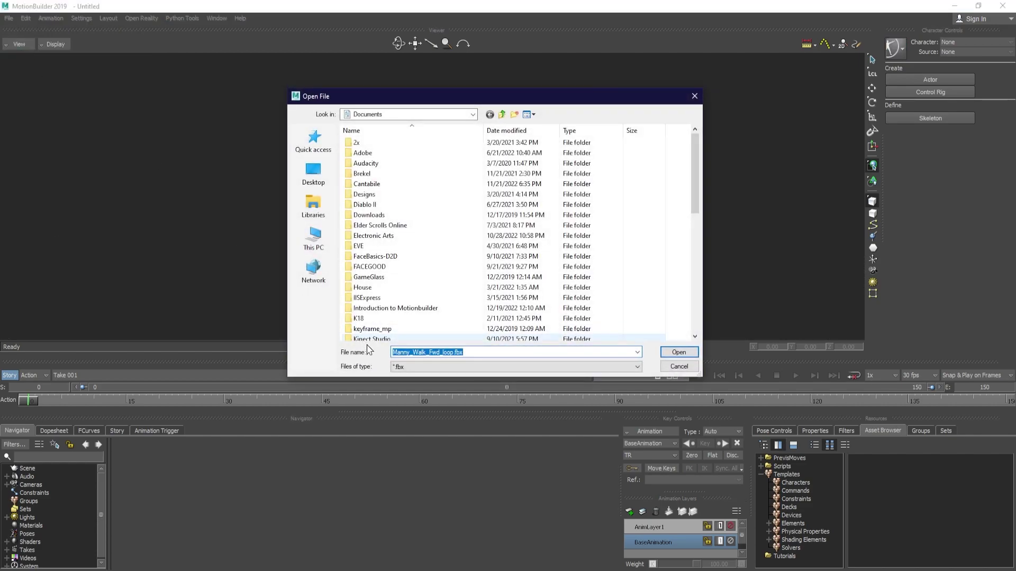
{"action": "key", "text": "ctrl+v"}
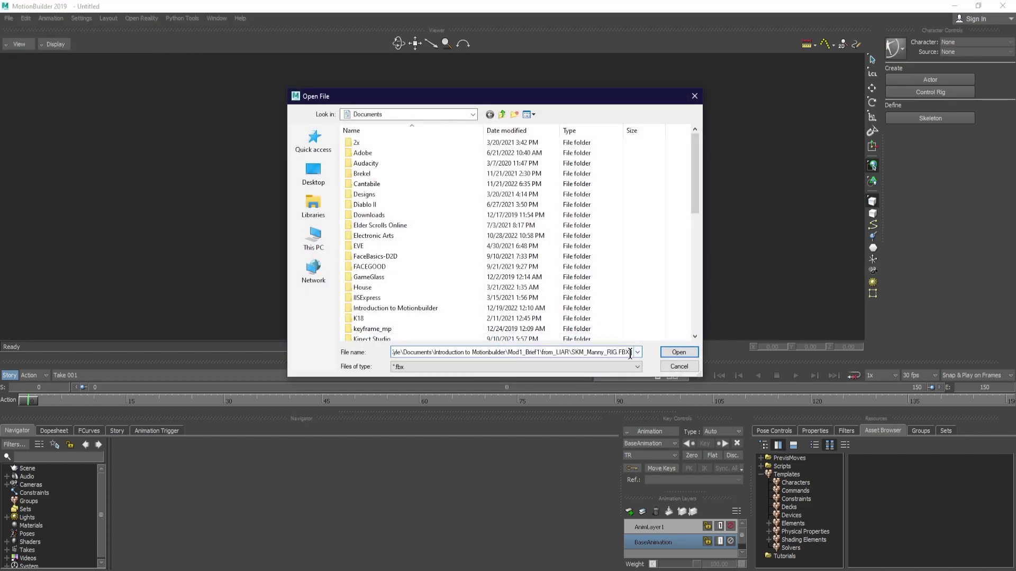
{"action": "left_click", "coordinate": [676, 353]}
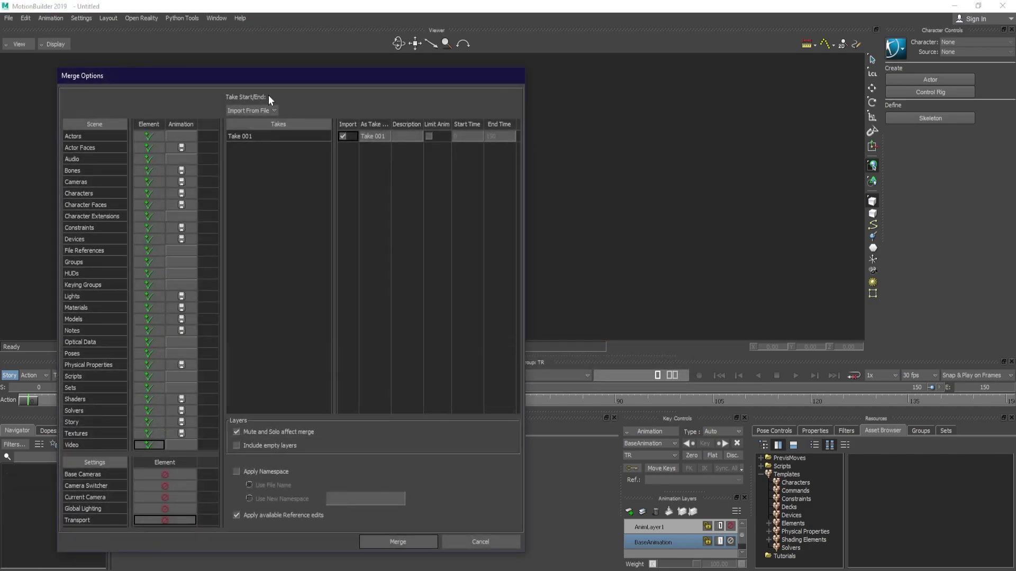
{"action": "left_click_drag", "start_coordinate": [128, 74], "coordinate": [421, 49]}
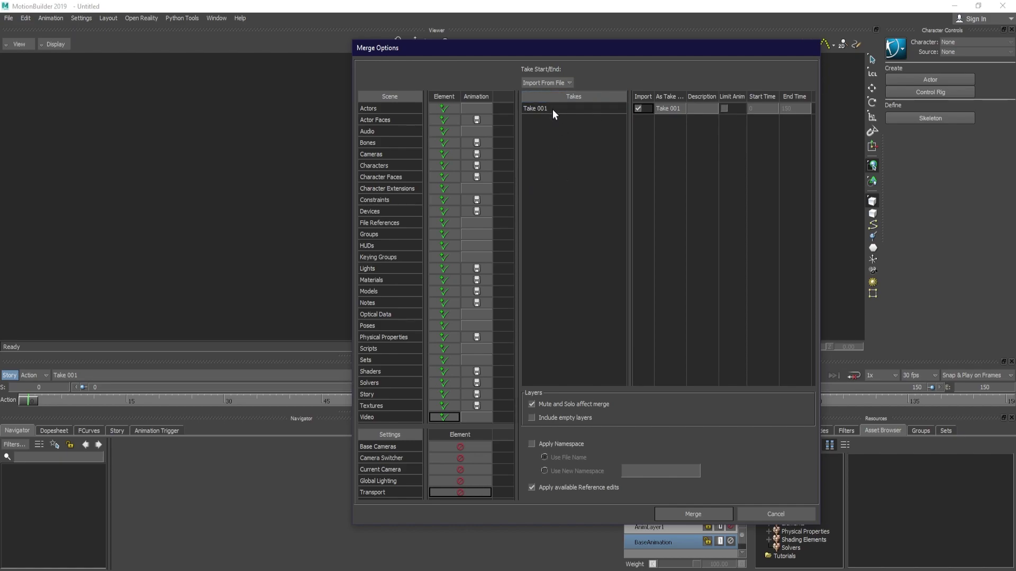
{"action": "left_click", "coordinate": [638, 108]}
{"action": "left_click", "coordinate": [693, 514]}
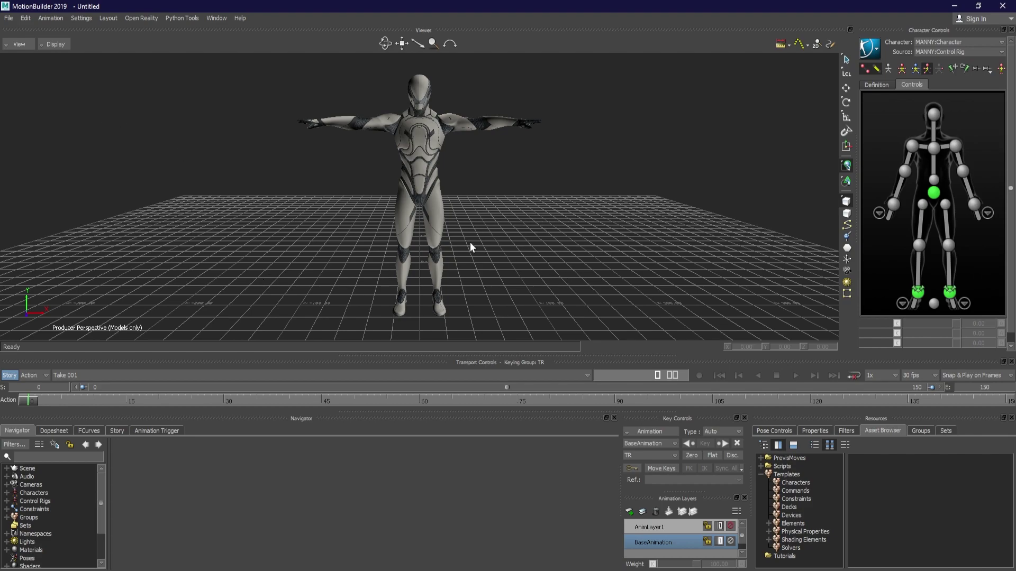
Check the Interaction Mode setting and accept Maya mouse and keyboard interaction for MotionBuilder only
{"action": "left_click", "coordinate": [86, 20]}
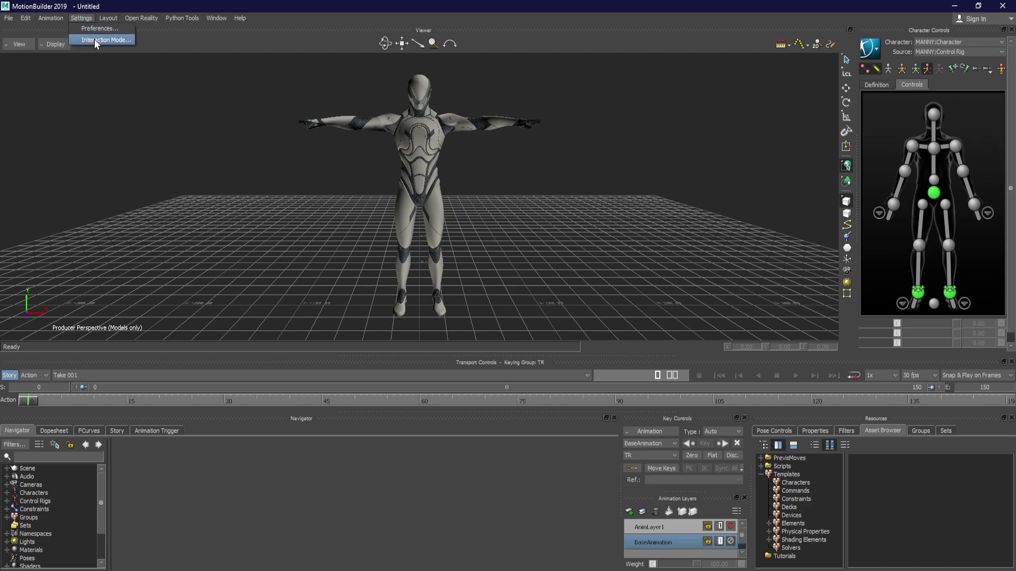
{"action": "left_click", "coordinate": [131, 40]}
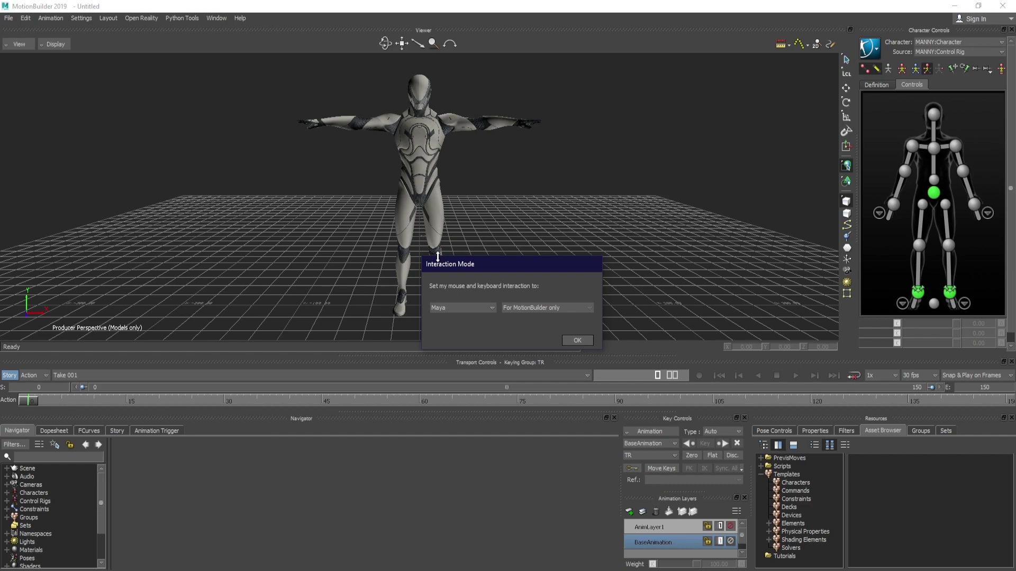
{"action": "left_click_drag", "start_coordinate": [462, 272], "coordinate": [594, 149]}
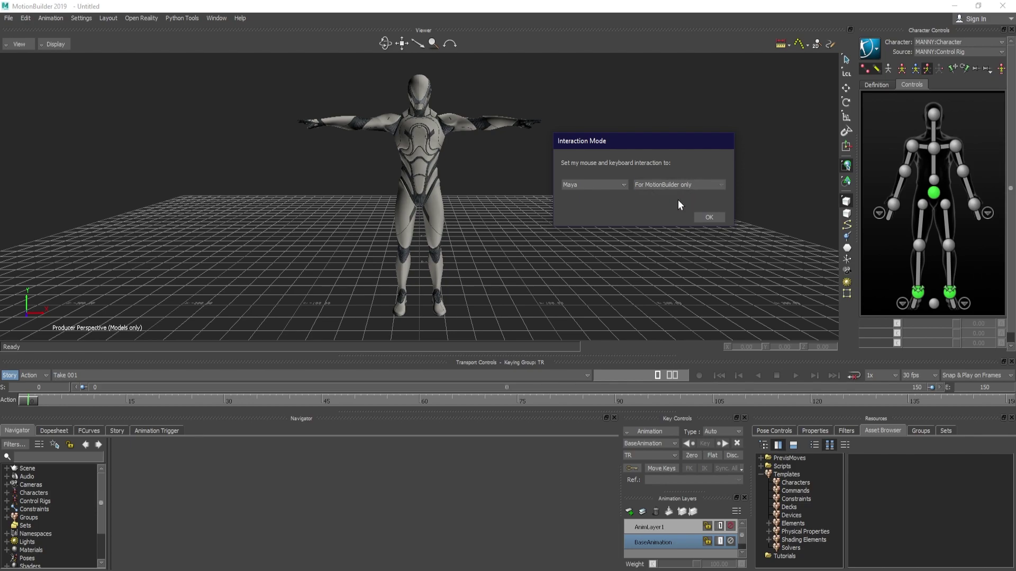
{"action": "left_click", "coordinate": [711, 217]}
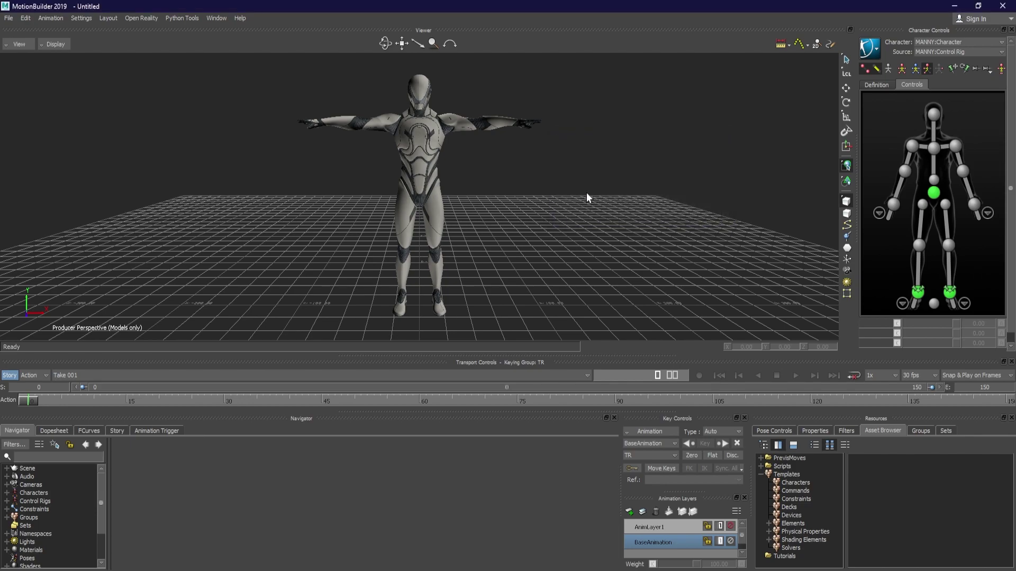
Examine the Manny character in the viewer from several angles and distances
{"action": "left_click_drag", "start_coordinate": [566, 183], "coordinate": [591, 154], "text": "alt"}
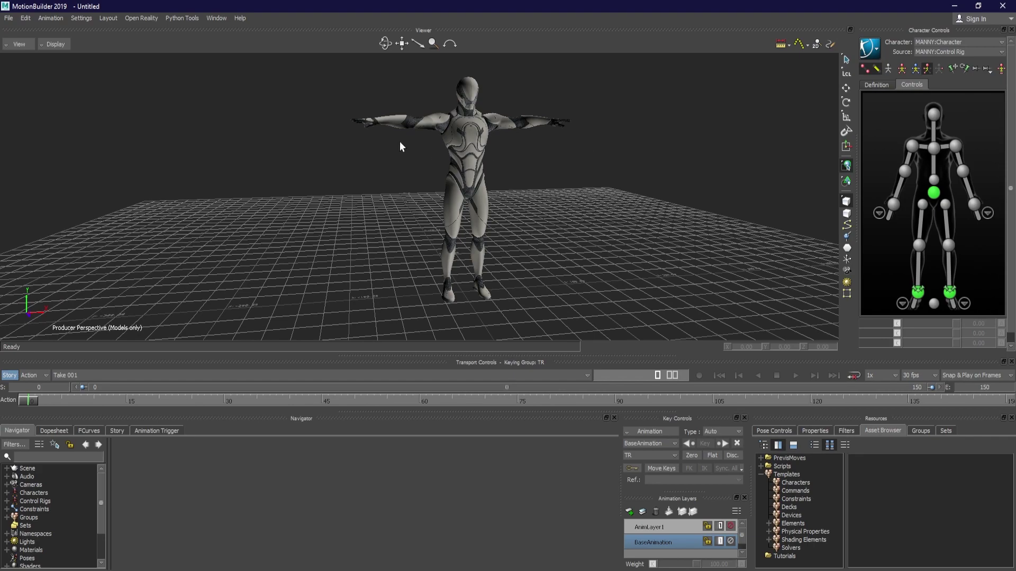
{"action": "left_click_drag", "start_coordinate": [549, 150], "coordinate": [526, 160], "text": "alt"}
{"action": "left_click_drag", "start_coordinate": [362, 189], "coordinate": [579, 168], "text": "alt"}
{"action": "left_click_drag", "start_coordinate": [663, 201], "coordinate": [532, 158], "text": "alt"}
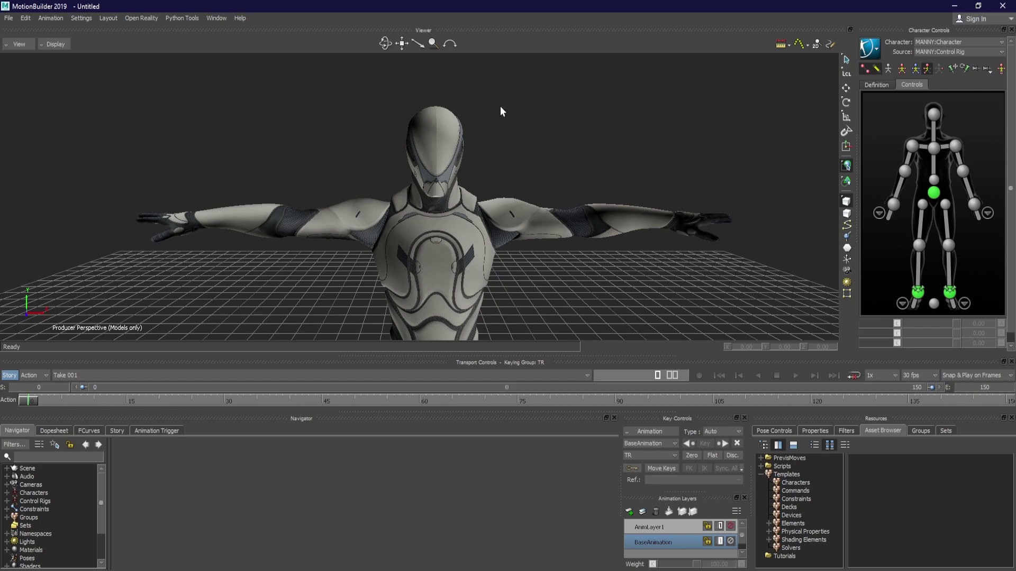
{"action": "left_click_drag", "start_coordinate": [501, 107], "coordinate": [548, 133], "text": "alt"}
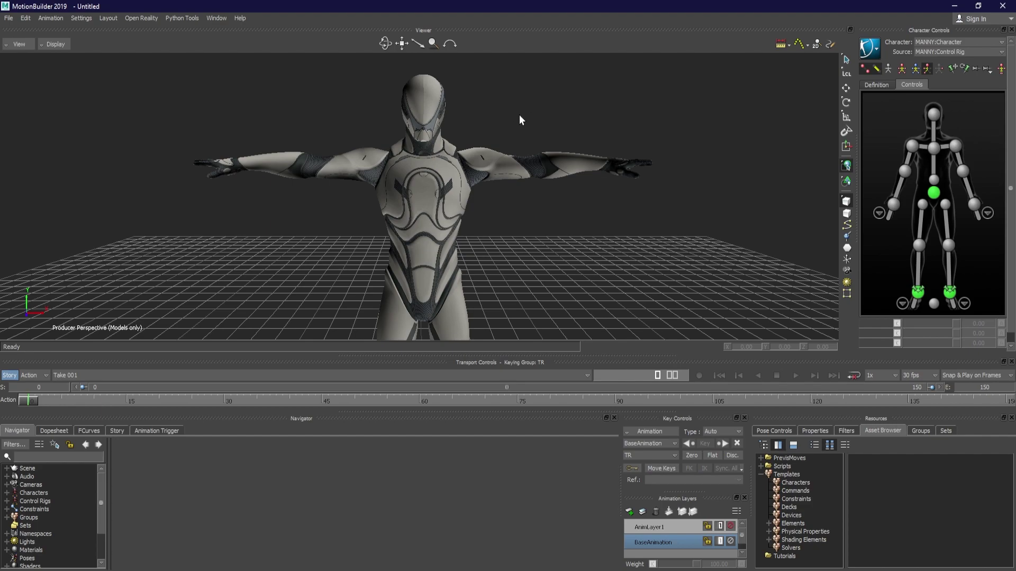
{"action": "right_click_drag", "start_coordinate": [564, 94], "coordinate": [660, 109], "text": "alt"}
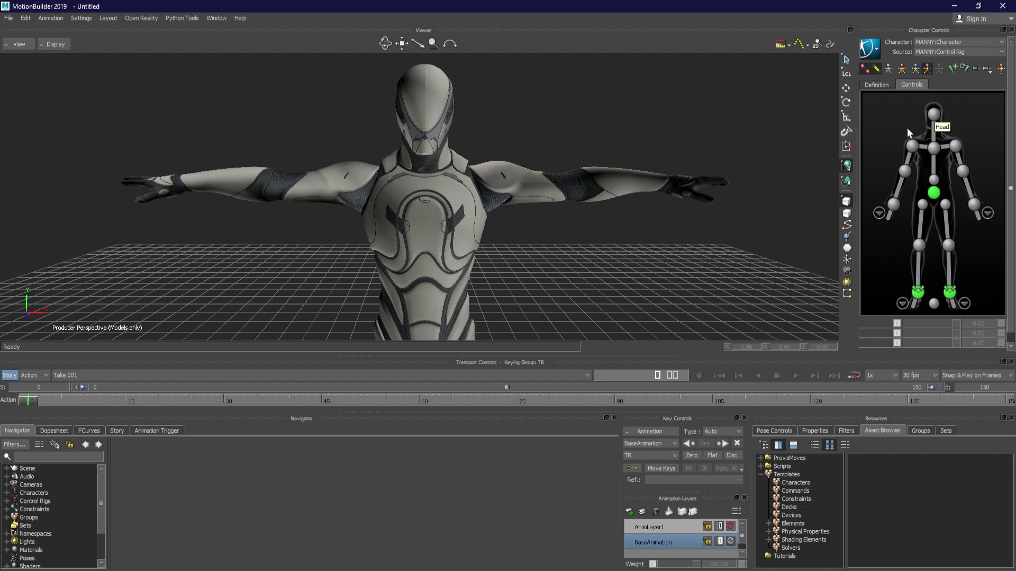
Try translating the chest effector of the control rig to bend the upper body, and undo the pose change
{"action": "left_click", "coordinate": [931, 149]}
{"action": "key", "text": "t"}
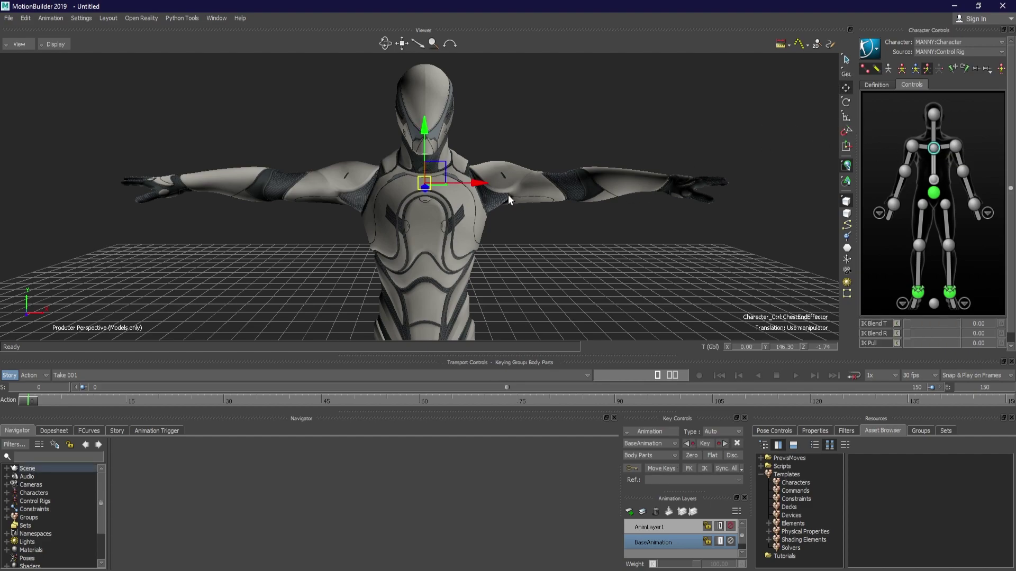
{"action": "left_click_drag", "start_coordinate": [635, 188], "coordinate": [492, 172], "text": "ctrl"}
{"action": "left_click_drag", "start_coordinate": [492, 172], "coordinate": [475, 235], "text": "ctrl+shift"}
{"action": "key", "text": "ctrl+z"}
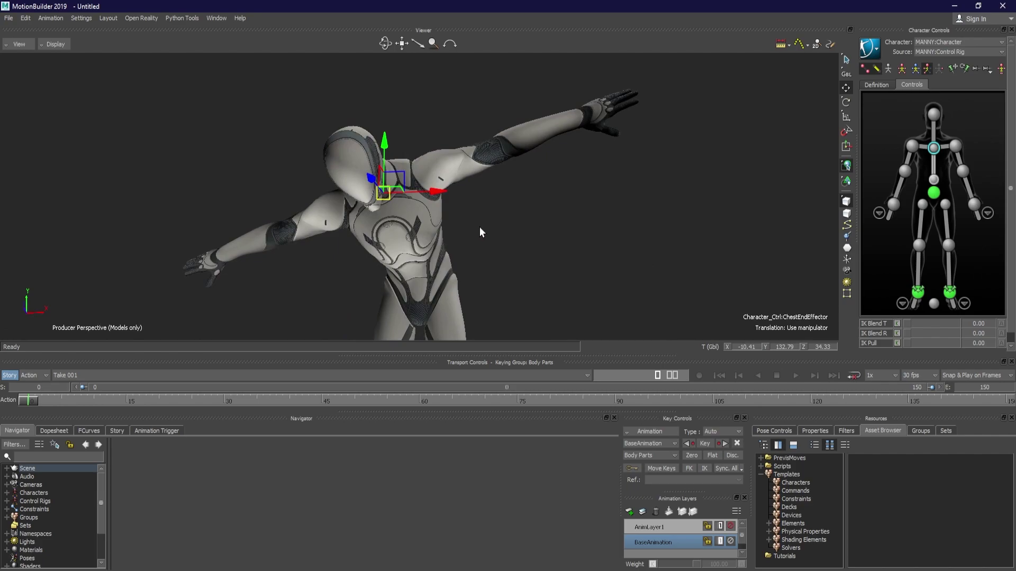
{"action": "key", "text": "ctrl+z"}
Try translating the hips effector to shift the whole body while viewing it from different angles, and undo the moves
{"action": "left_click", "coordinate": [934, 192]}
{"action": "left_click_drag", "start_coordinate": [668, 199], "coordinate": [526, 227], "text": "ctrl+shift"}
{"action": "left_click_drag", "start_coordinate": [526, 228], "coordinate": [565, 153], "text": "shift"}
{"action": "left_click_drag", "start_coordinate": [488, 135], "coordinate": [491, 204]}
{"action": "left_click_drag", "start_coordinate": [671, 220], "coordinate": [497, 202], "text": "ctrl+shift"}
{"action": "left_click_drag", "start_coordinate": [408, 189], "coordinate": [380, 153]}
{"action": "key", "text": "ctrl+z"}
{"action": "key", "text": "ctrl+z"}
{"action": "left_click_drag", "start_coordinate": [574, 186], "coordinate": [555, 167], "text": "ctrl"}
{"action": "key", "text": "ctrl+z"}
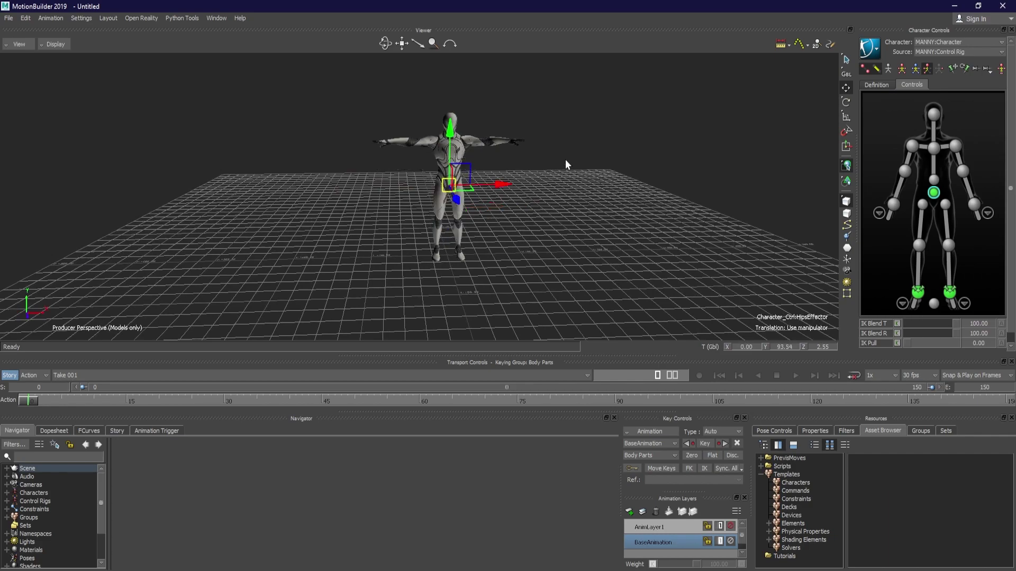
Try translating the shoulder effectors of the control rig, and undo the arm pose changes
{"action": "left_click", "coordinate": [923, 147]}
{"action": "left_click_drag", "start_coordinate": [579, 124], "coordinate": [483, 144], "text": "ctrl"}
{"action": "mouse_move", "coordinate": [452, 176]}
{"action": "left_mouse_down"}
{"action": "mouse_move", "coordinate": [471, 164]}
{"action": "mouse_move", "coordinate": [431, 189]}
{"action": "mouse_move", "coordinate": [455, 166]}
{"action": "mouse_move", "coordinate": [444, 175]}
{"action": "left_mouse_up"}
{"action": "key", "text": "t"}
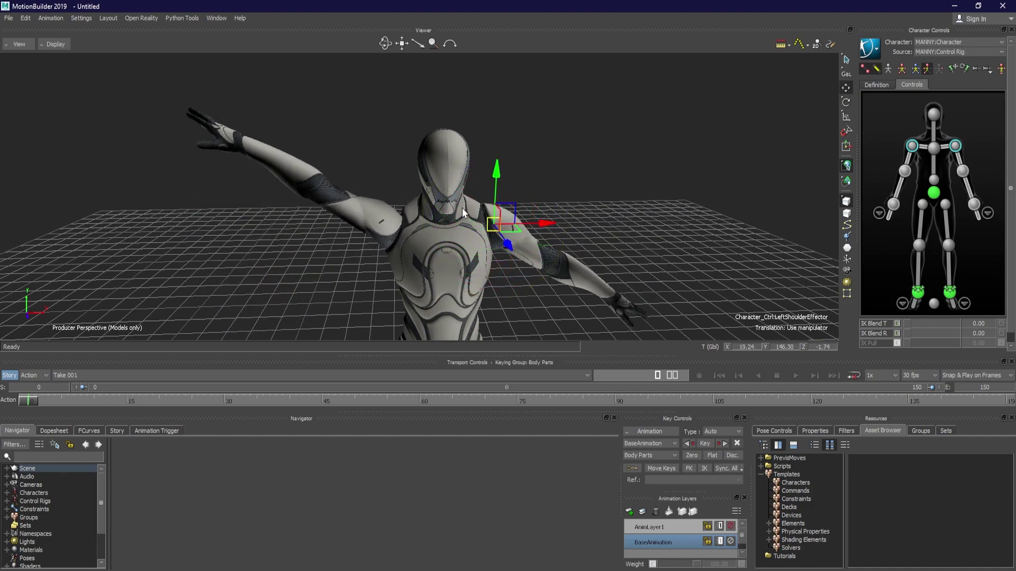
{"action": "left_click_drag", "start_coordinate": [502, 219], "coordinate": [501, 186]}
{"action": "key", "text": "ctrl+z"}
{"action": "key", "text": "ctrl+z"}
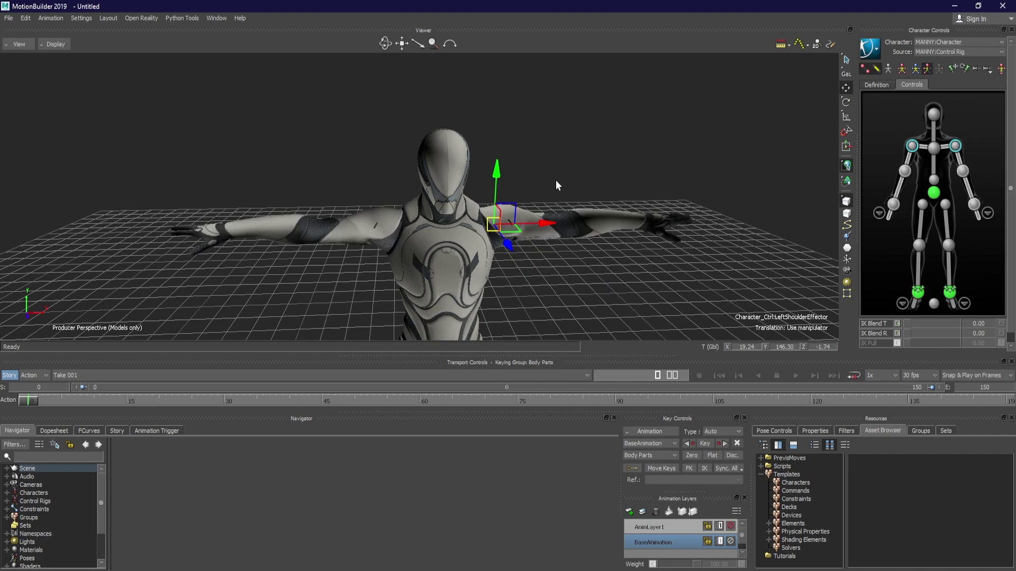
Try moving the character's left wrist effector in toward the body, and undo the move
{"action": "left_click", "coordinate": [973, 204]}
{"action": "left_click_drag", "start_coordinate": [638, 219], "coordinate": [533, 231]}
{"action": "key", "text": "ctrl+z"}
Try translating the head effector and view the pose from the side, then undo the move and deselect the effector
{"action": "left_click", "coordinate": [933, 115]}
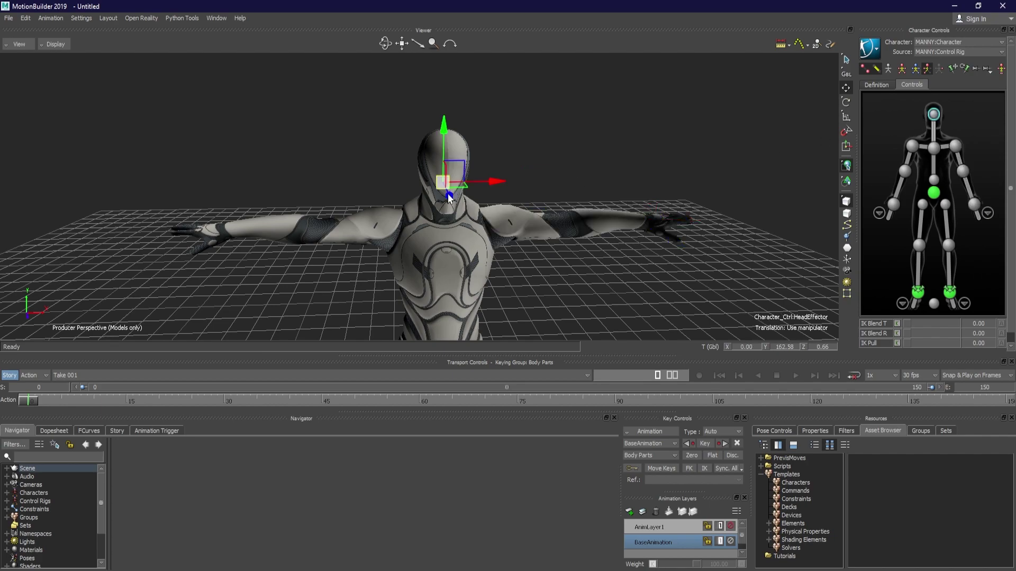
{"action": "mouse_move", "coordinate": [449, 196]}
{"action": "left_mouse_down"}
{"action": "mouse_move", "coordinate": [456, 212]}
{"action": "mouse_move", "coordinate": [446, 180]}
{"action": "left_mouse_up"}
{"action": "left_click_drag", "start_coordinate": [500, 199], "coordinate": [542, 174], "text": "ctrl+shift"}
{"action": "left_click_drag", "start_coordinate": [667, 207], "coordinate": [620, 238], "text": "ctrl"}
{"action": "left_click_drag", "start_coordinate": [620, 238], "coordinate": [588, 177], "text": "shift"}
{"action": "key", "text": "ctrl+z"}
{"action": "key", "text": "ctrl+y"}
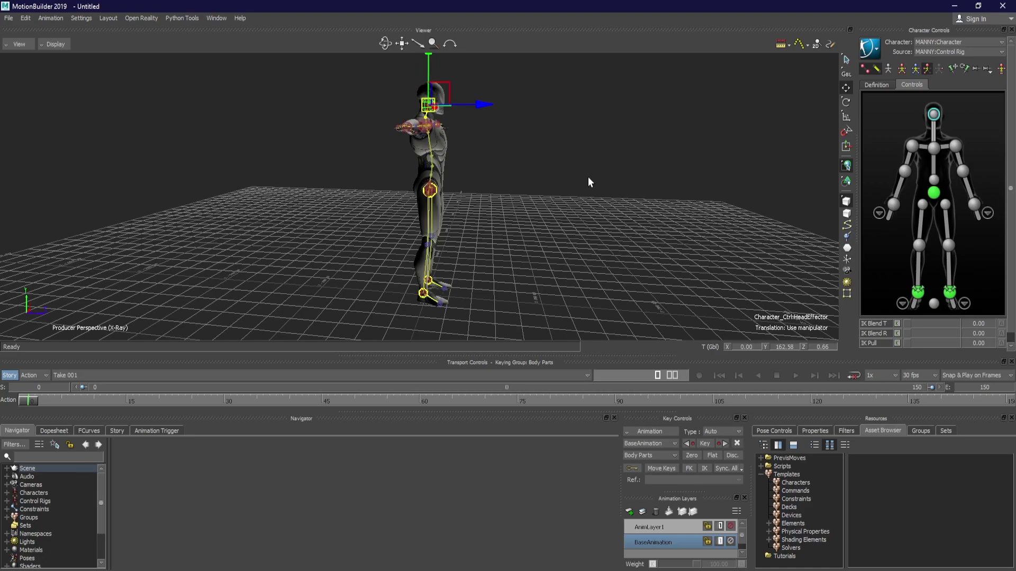
{"action": "left_click", "coordinate": [633, 160]}
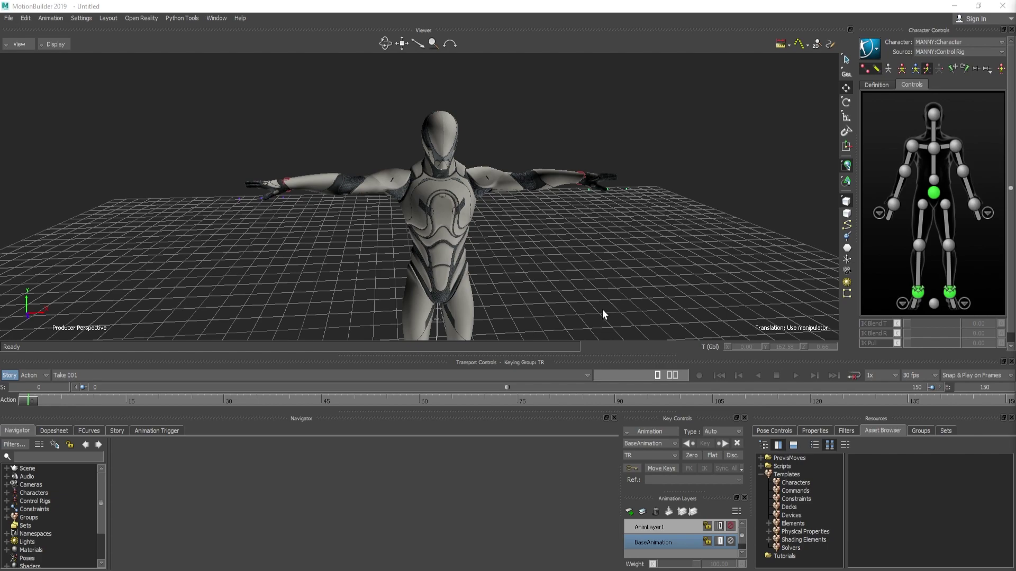
Bring up the Story window, including through the list of available windows
{"action": "left_click", "coordinate": [117, 432]}
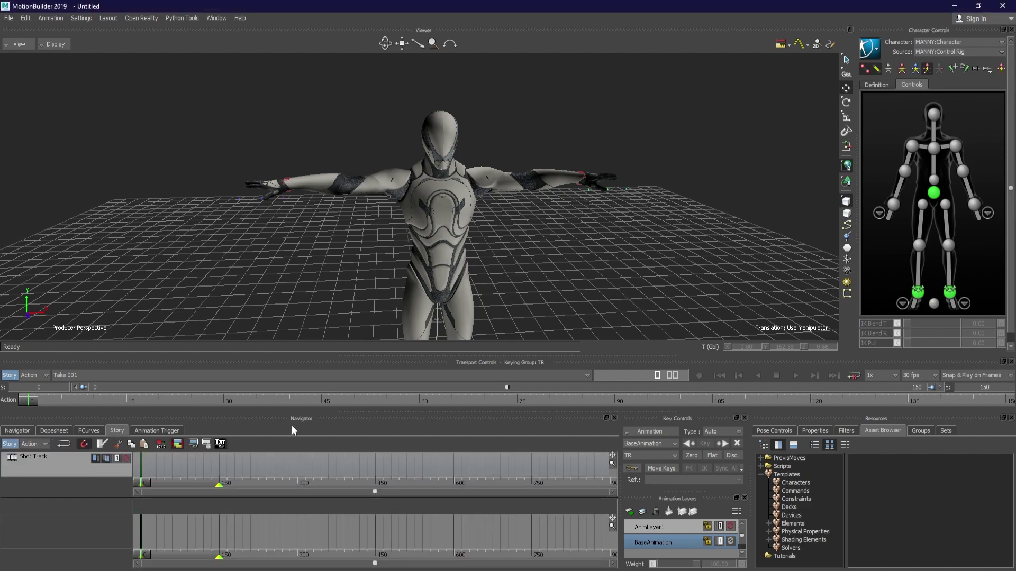
{"action": "left_click", "coordinate": [217, 18]}
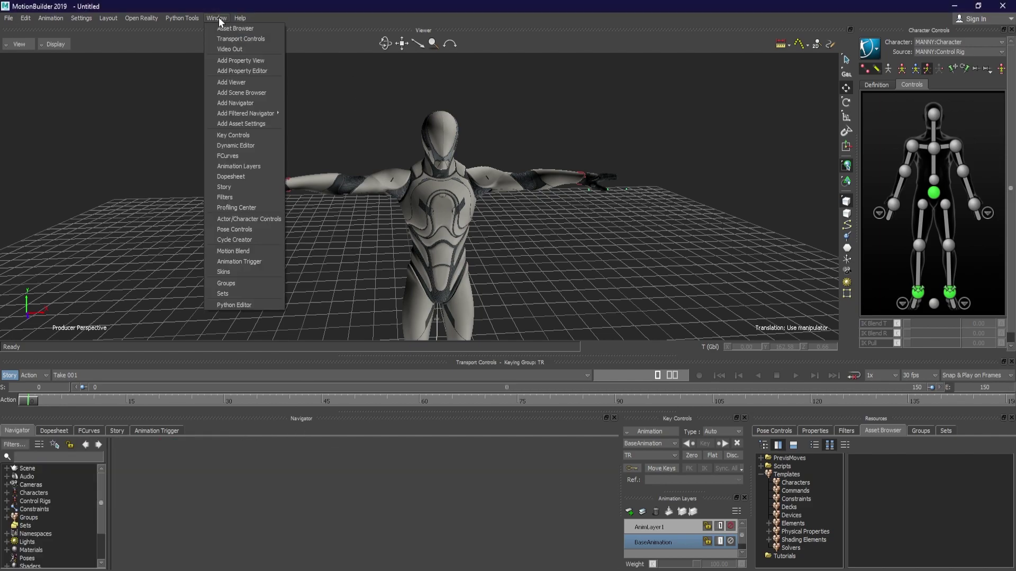
{"action": "left_click", "coordinate": [237, 186]}
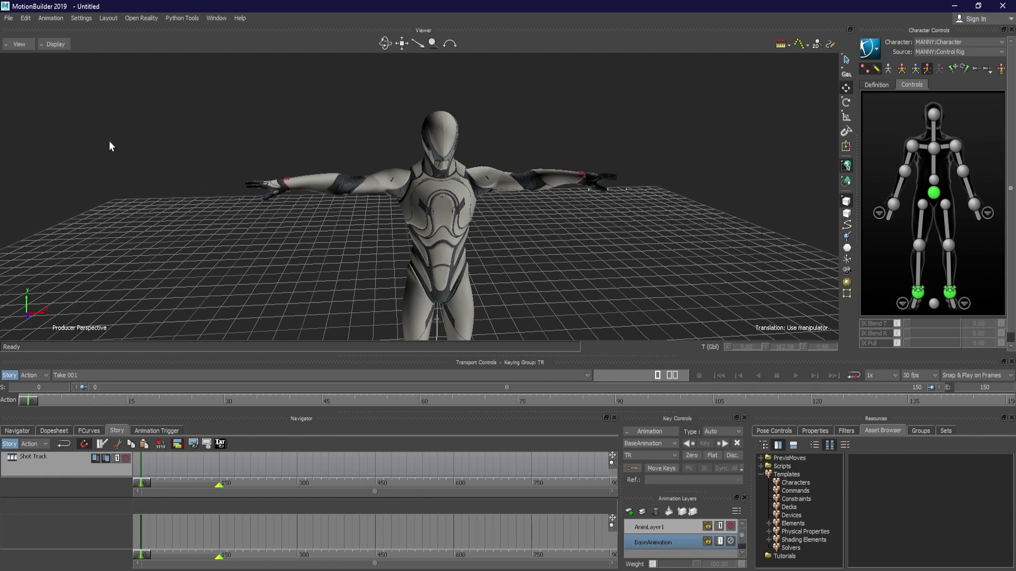
Reset the workspace arrangement by applying the Editing layout
{"action": "left_click", "coordinate": [106, 17]}
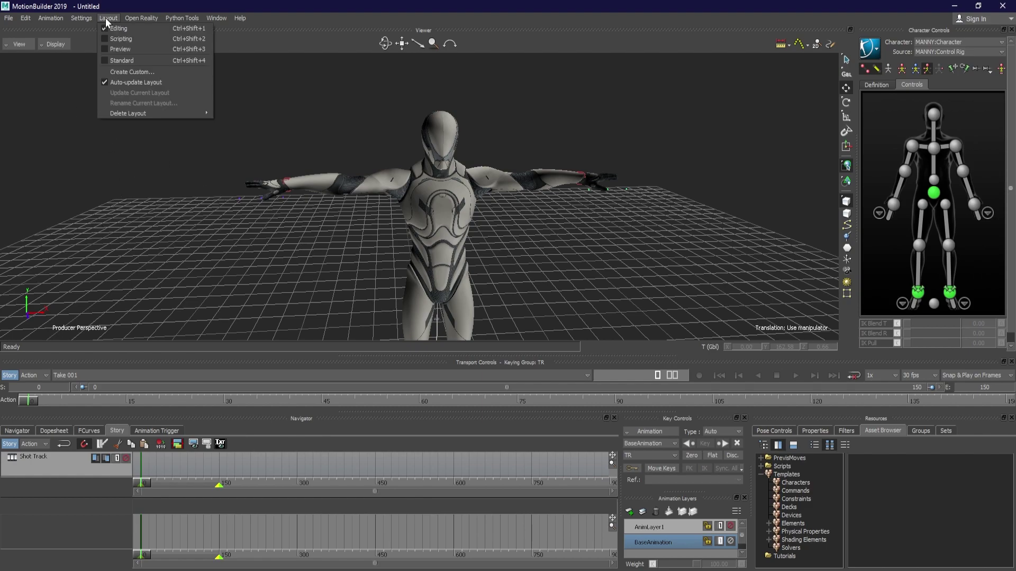
{"action": "left_click", "coordinate": [105, 17]}
{"action": "left_click", "coordinate": [107, 18]}
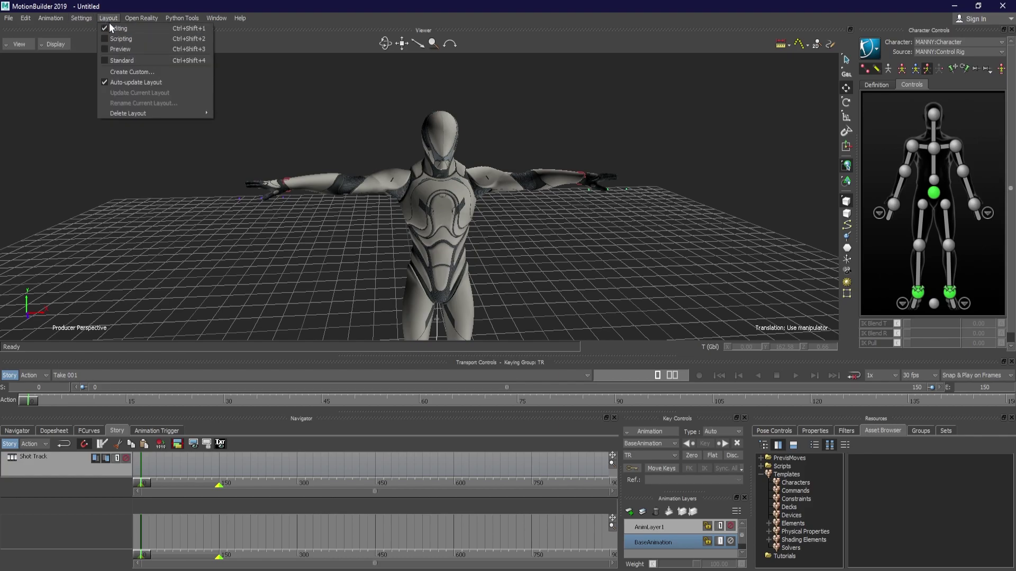
{"action": "left_click", "coordinate": [144, 27]}
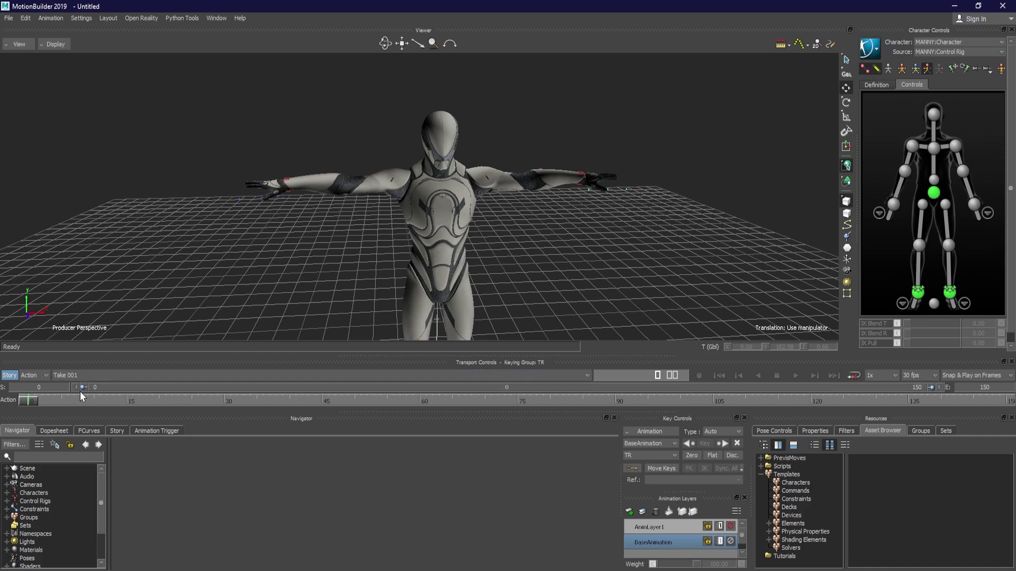
Show the Story window, enlarge the lower workspace area, and give the action track section most of the Story height
{"action": "left_click", "coordinate": [116, 431]}
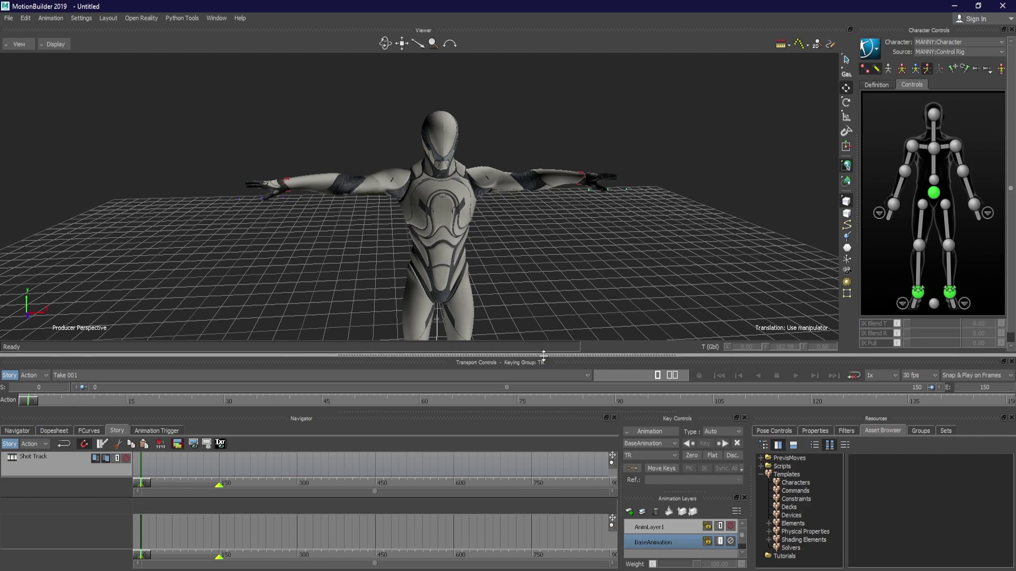
{"action": "left_click_drag", "start_coordinate": [602, 357], "coordinate": [607, 258]}
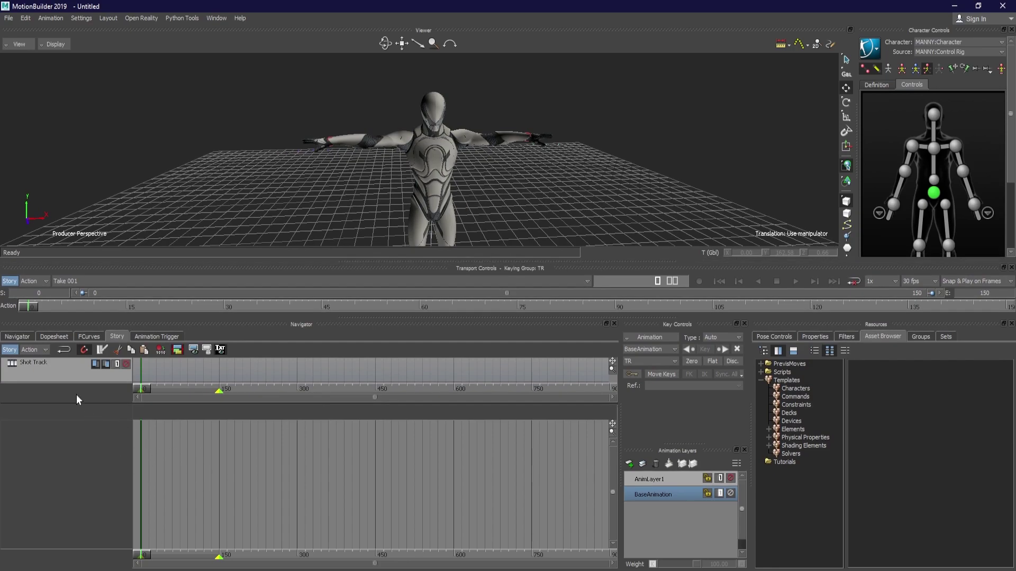
{"action": "left_click_drag", "start_coordinate": [66, 404], "coordinate": [49, 462]}
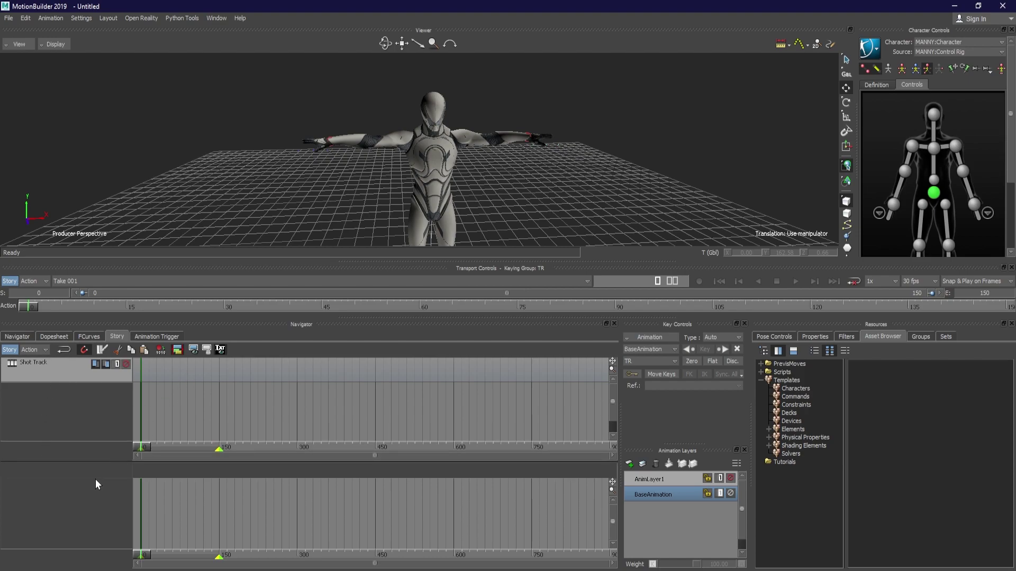
{"action": "left_click_drag", "start_coordinate": [104, 462], "coordinate": [106, 380]}
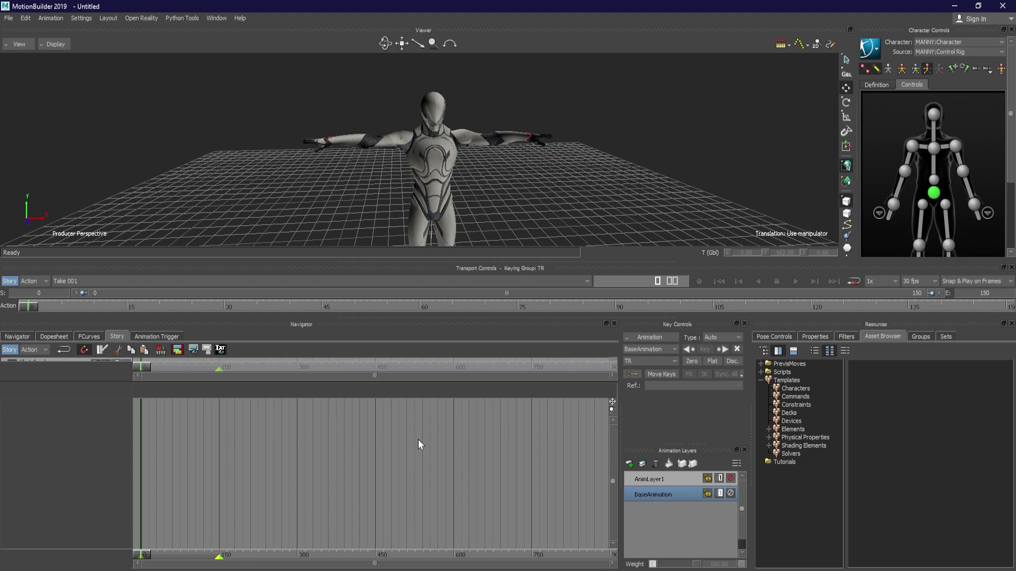
{"action": "middle_click_drag", "start_coordinate": [447, 159], "coordinate": [436, 175], "text": "alt"}
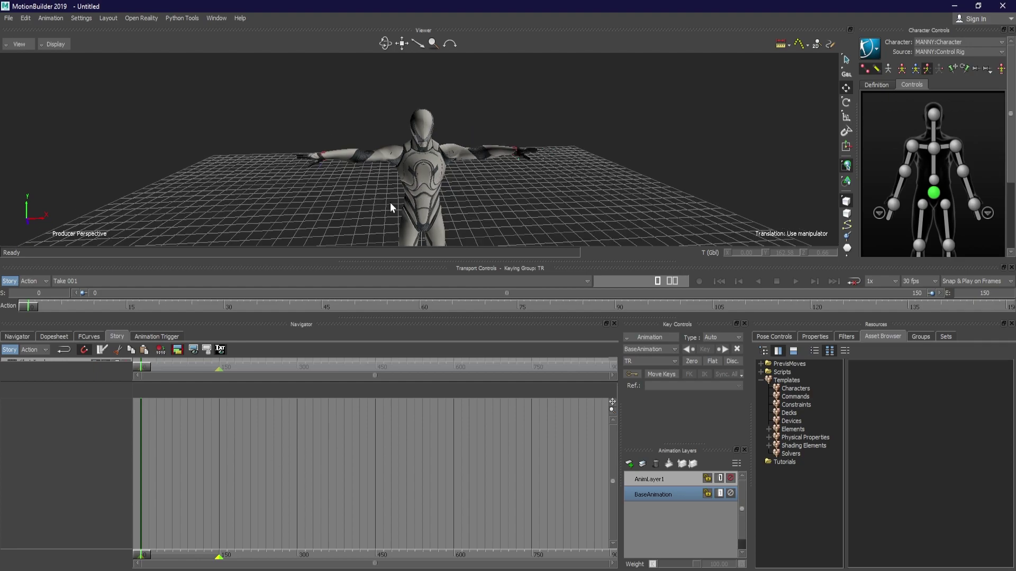
Insert a Character Animation Track in the Story action area and assign MANNY:Character to it
{"action": "right_click", "coordinate": [40, 429]}
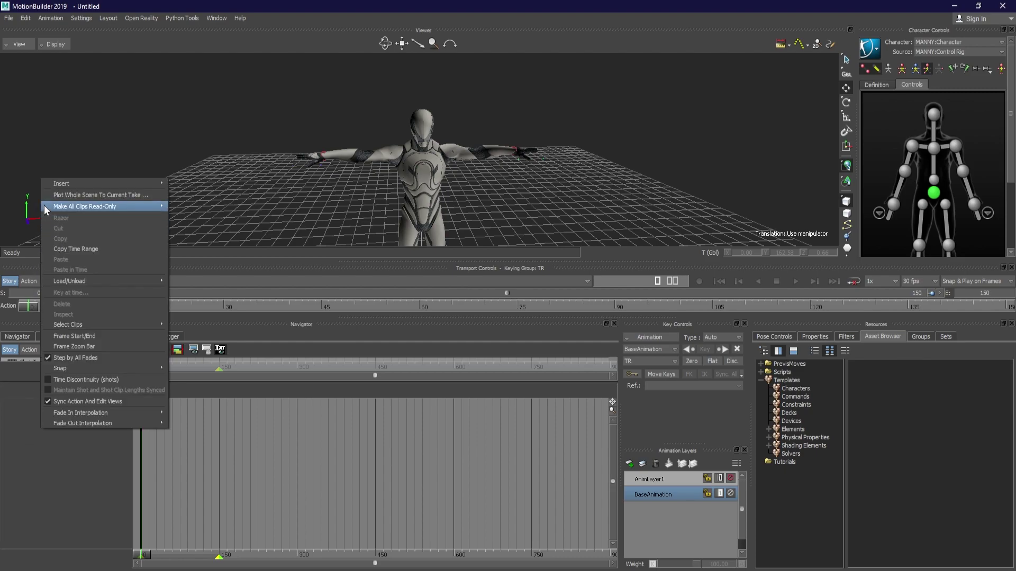
{"action": "mouse_move", "coordinate": [52, 186]}
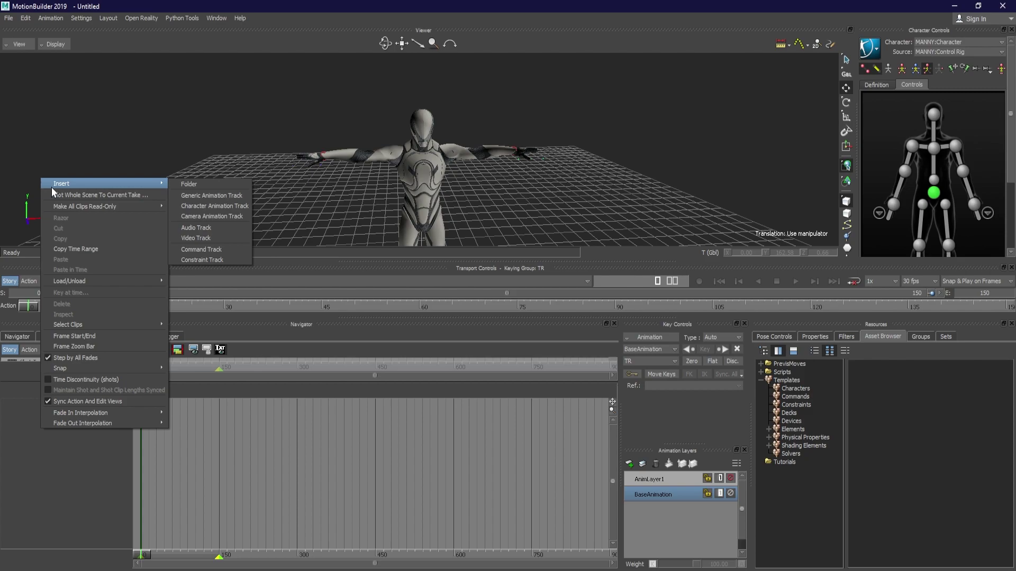
{"action": "left_click", "coordinate": [208, 208]}
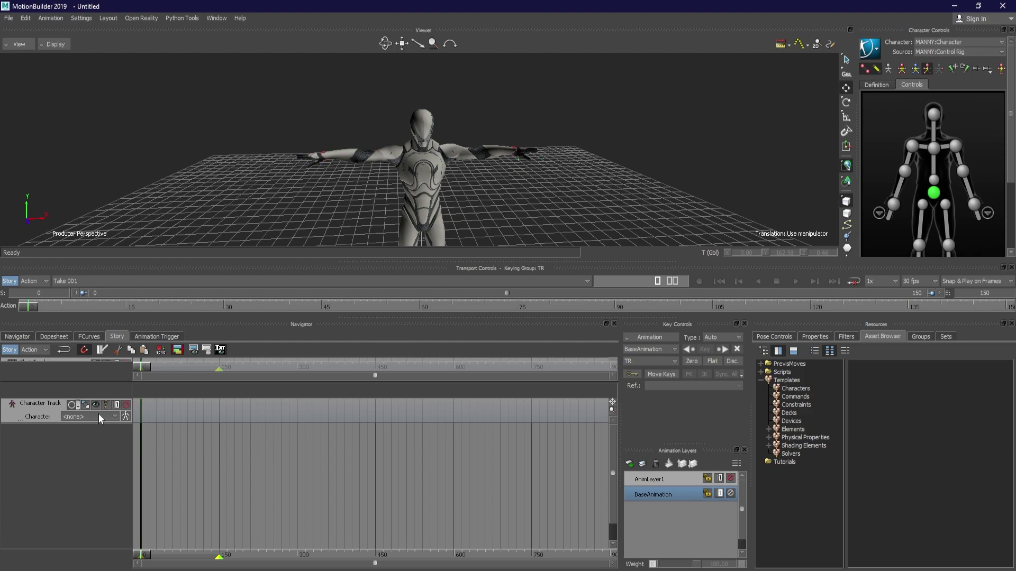
{"action": "left_click", "coordinate": [115, 417]}
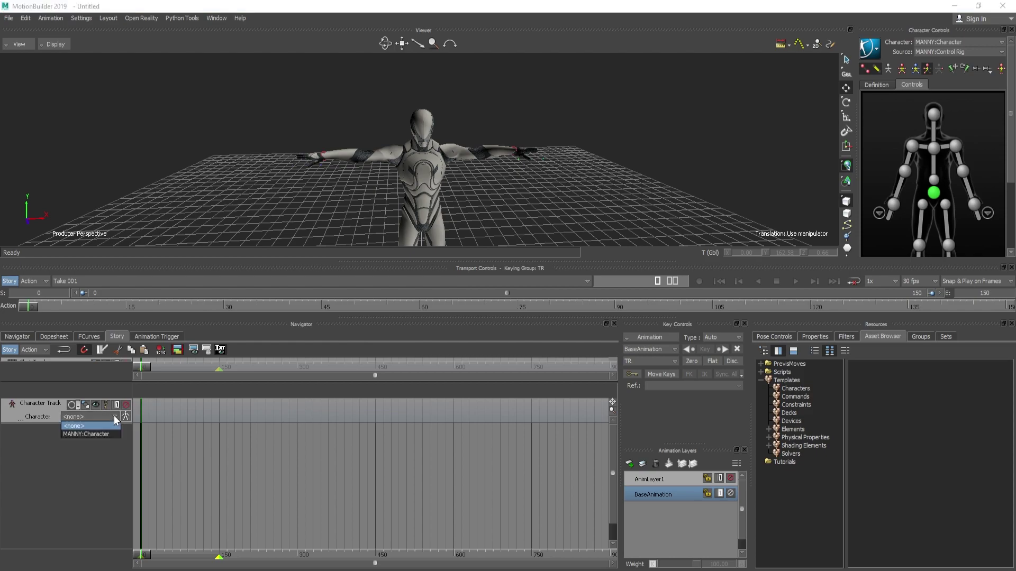
{"action": "left_click", "coordinate": [88, 434]}
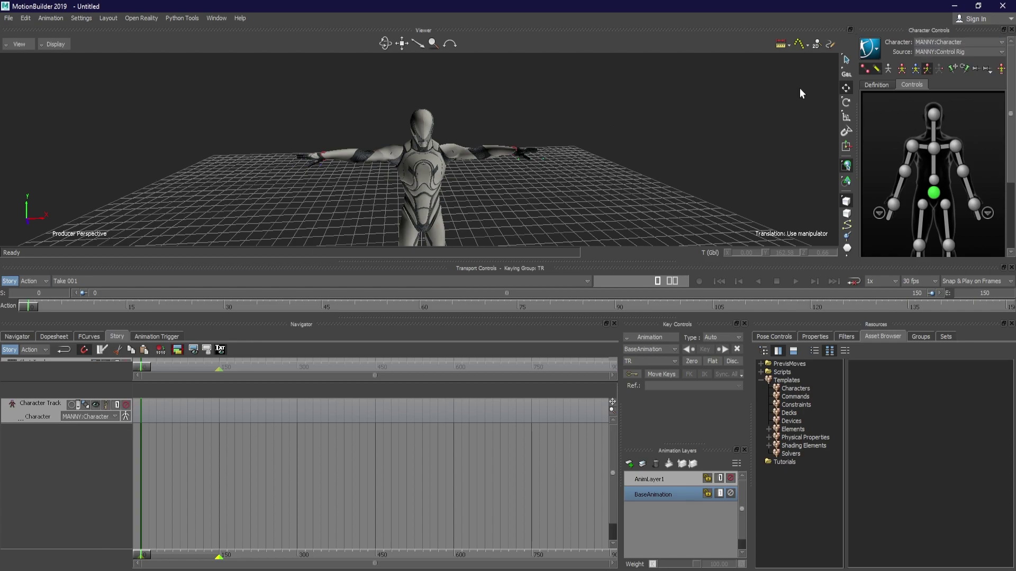
{"action": "left_click", "coordinate": [961, 42]}
{"action": "left_click", "coordinate": [960, 42]}
Bring Walk_Fwd.fbx from the from_LIAR folder in File Explorer onto the Character Track as a clip and select it
{"action": "mouse_move", "coordinate": [382, 193]}
{"action": "left_mouse_down"}
{"action": "mouse_move", "coordinate": [416, 178]}
{"action": "mouse_move", "coordinate": [375, 189]}
{"action": "left_mouse_up"}
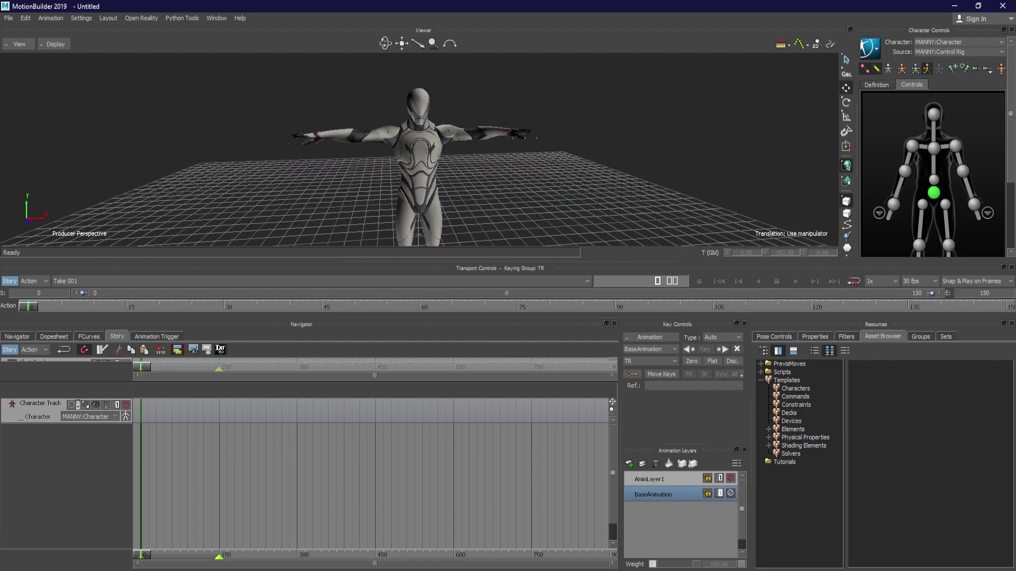
{"action": "left_click", "coordinate": [135, 532]}
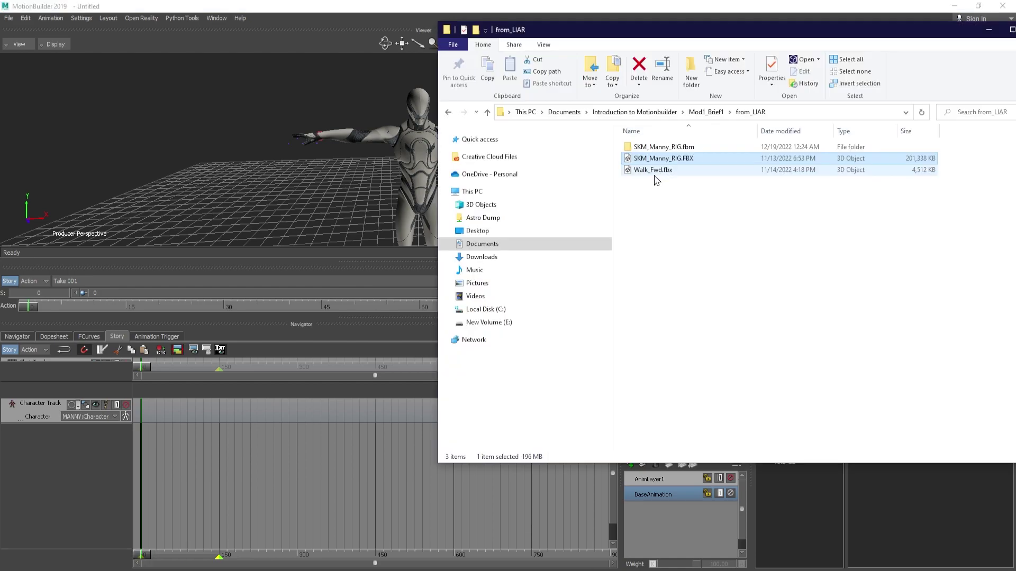
{"action": "left_click", "coordinate": [650, 196]}
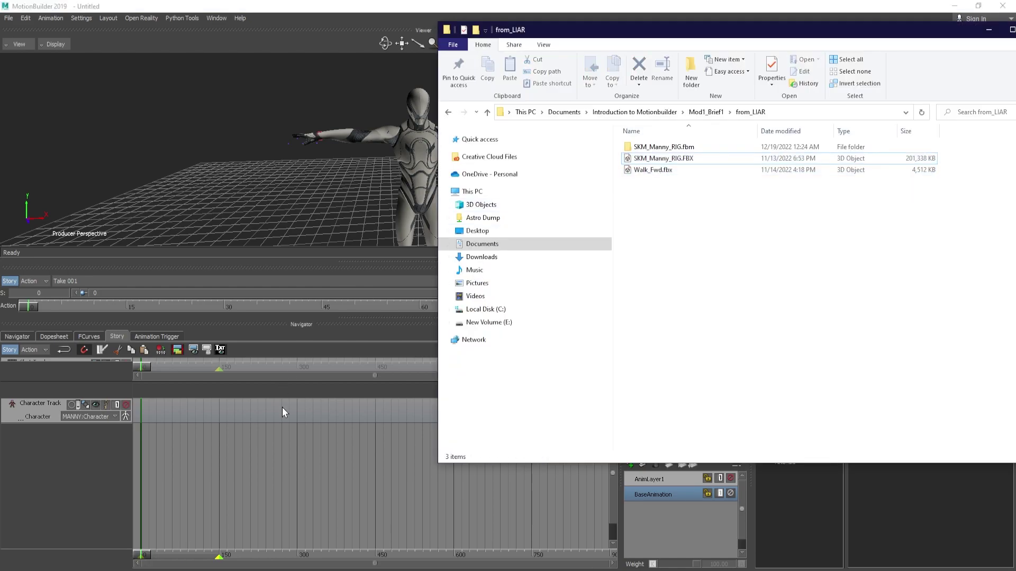
{"action": "left_click_drag", "start_coordinate": [652, 171], "coordinate": [154, 415]}
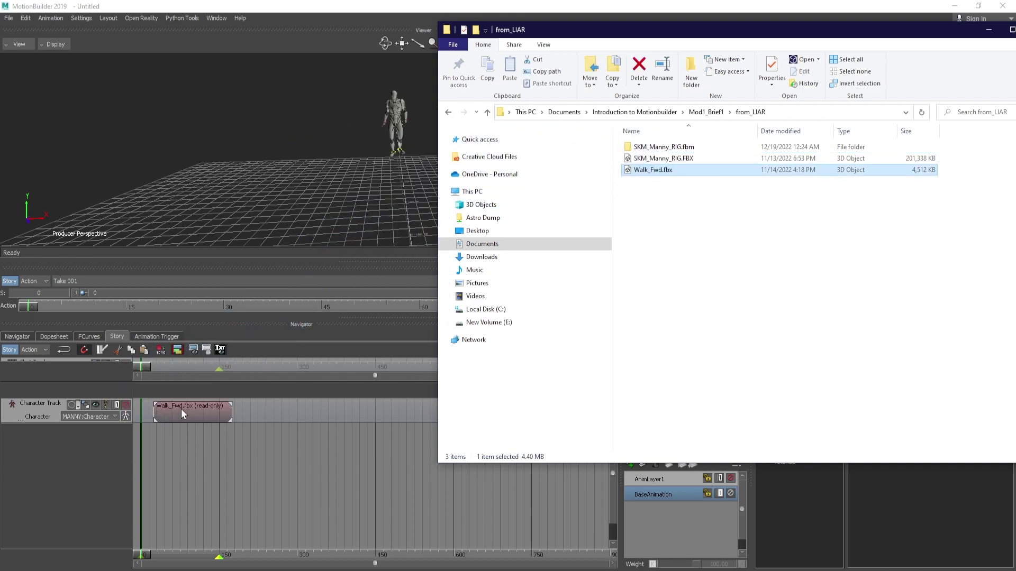
{"action": "left_click", "coordinate": [176, 414]}
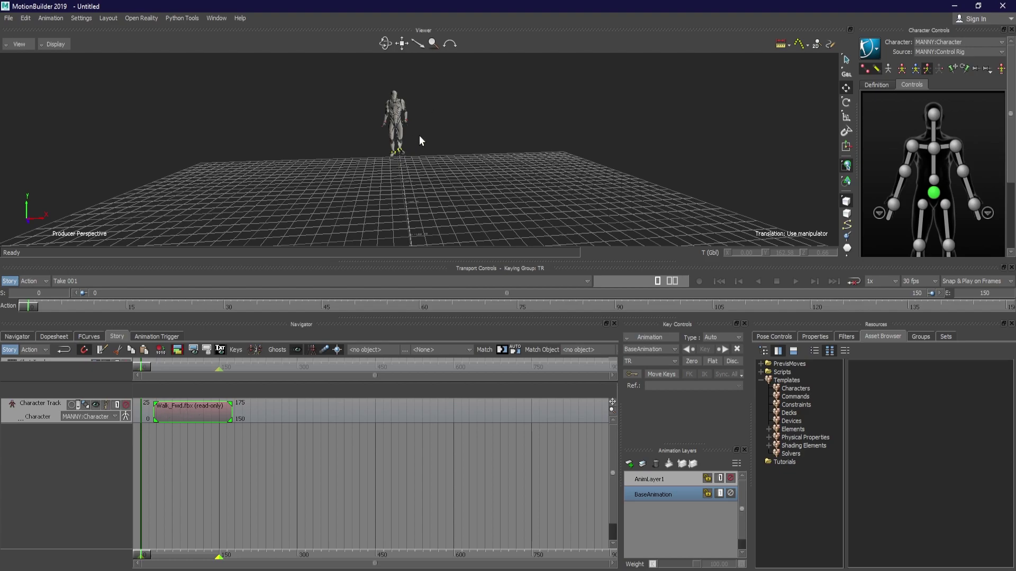
Scrub through the start and middle of the walk clip and examine the character's motion from several angles
{"action": "left_click_drag", "start_coordinate": [377, 129], "coordinate": [530, 184]}
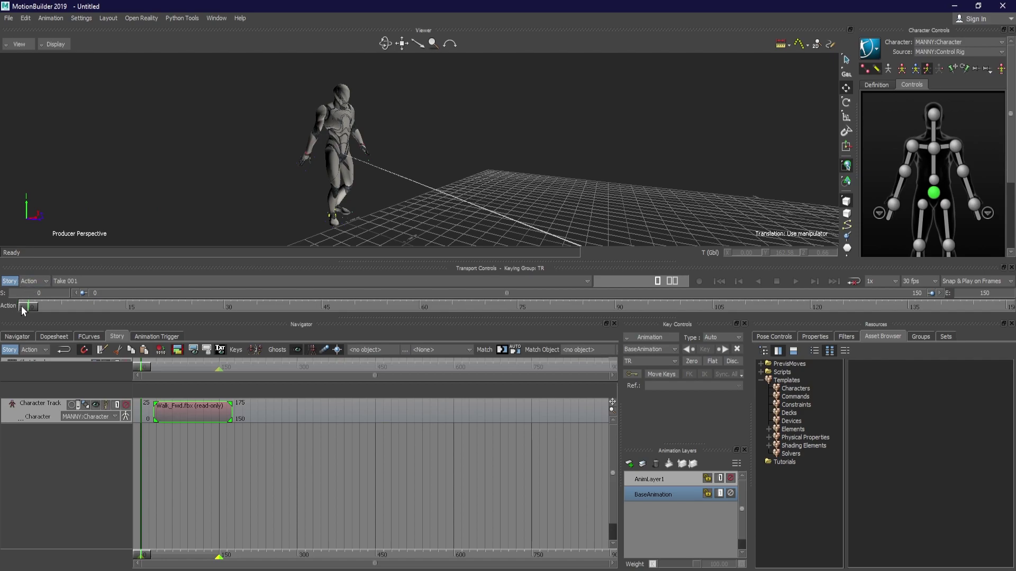
{"action": "left_click_drag", "start_coordinate": [23, 307], "coordinate": [191, 309]}
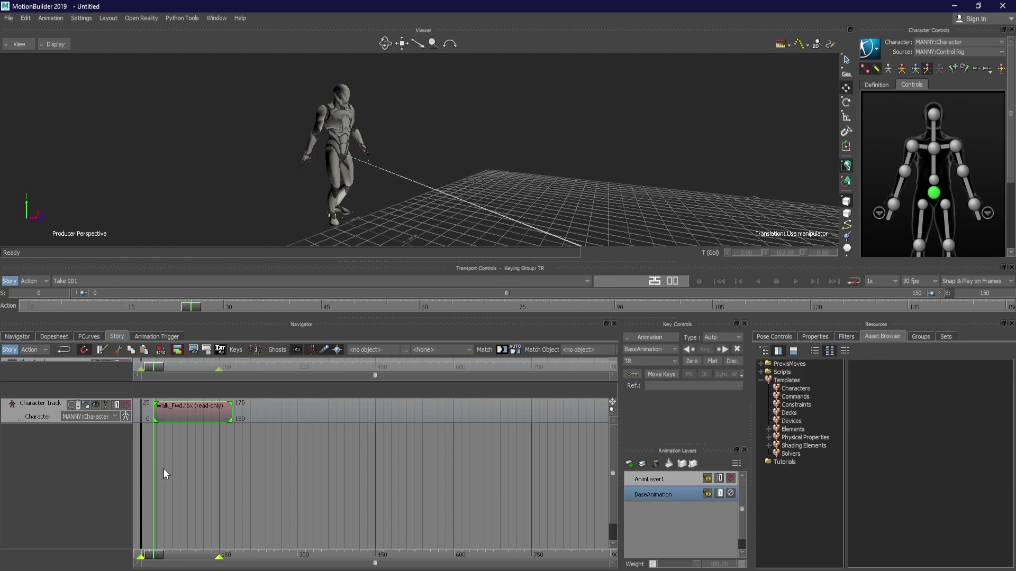
{"action": "left_click_drag", "start_coordinate": [154, 372], "coordinate": [150, 413]}
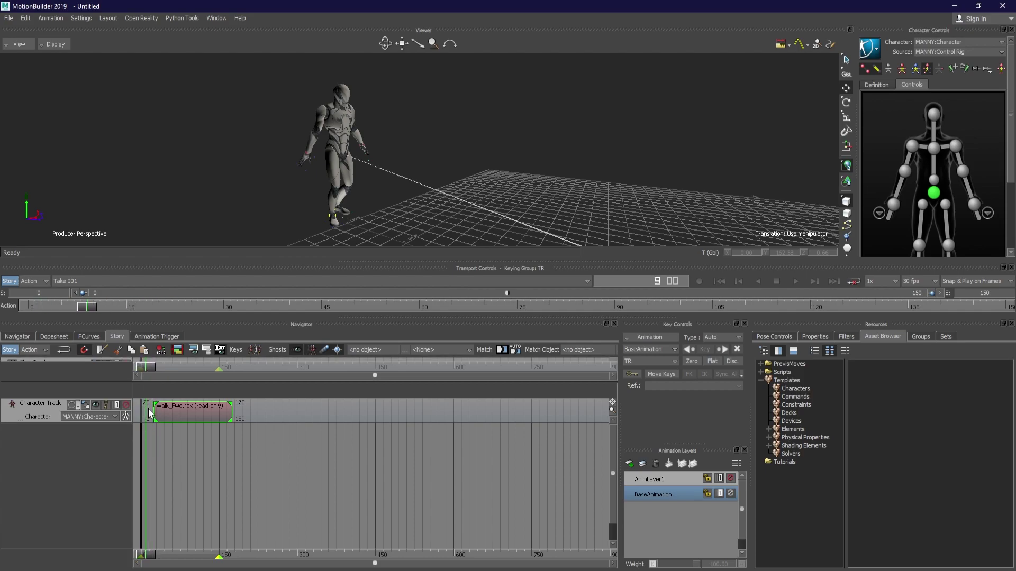
{"action": "left_click_drag", "start_coordinate": [150, 376], "coordinate": [180, 382]}
{"action": "scroll", "coordinate": [421, 196], "scroll_direction": "down", "scroll_amount": 10}
{"action": "left_click_drag", "start_coordinate": [281, 249], "coordinate": [537, 153], "text": "ctrl+shift"}
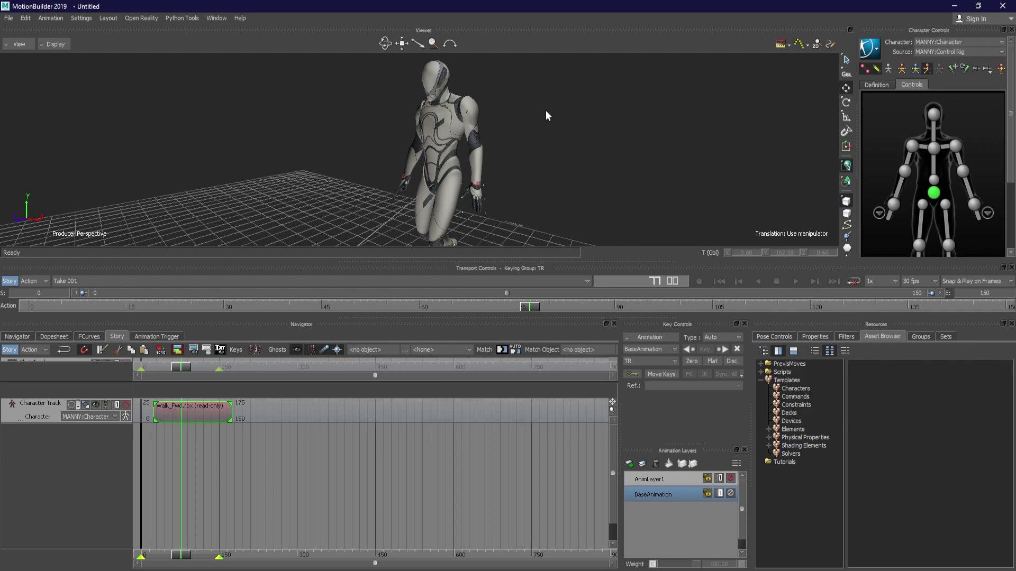
{"action": "left_click_drag", "start_coordinate": [546, 111], "coordinate": [611, 147], "text": "ctrl+shift"}
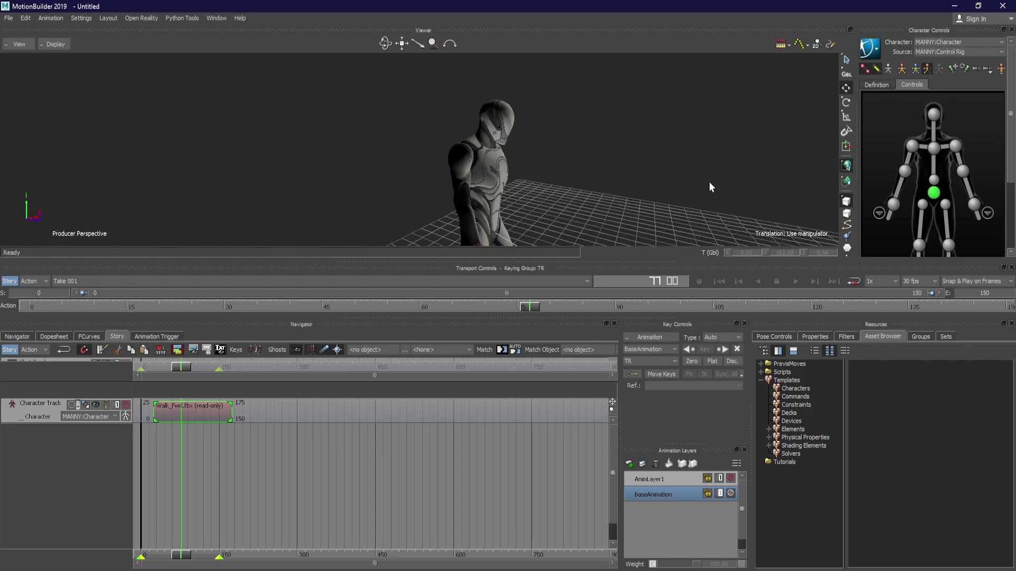
{"action": "left_click_drag", "start_coordinate": [703, 180], "coordinate": [631, 186], "text": "ctrl+shift"}
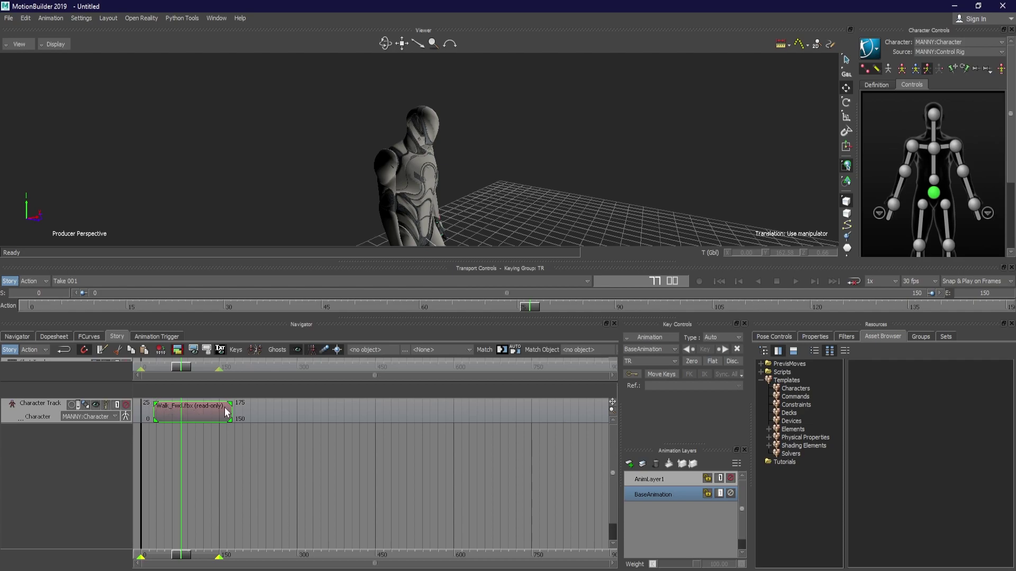
Set the Walk_Fwd clip's start to frame 0 on the Character Track and magnify the Story timeline around the clip
{"action": "mouse_move", "coordinate": [211, 411]}
{"action": "left_mouse_down"}
{"action": "mouse_move", "coordinate": [196, 411]}
{"action": "mouse_move", "coordinate": [208, 408]}
{"action": "left_mouse_up"}
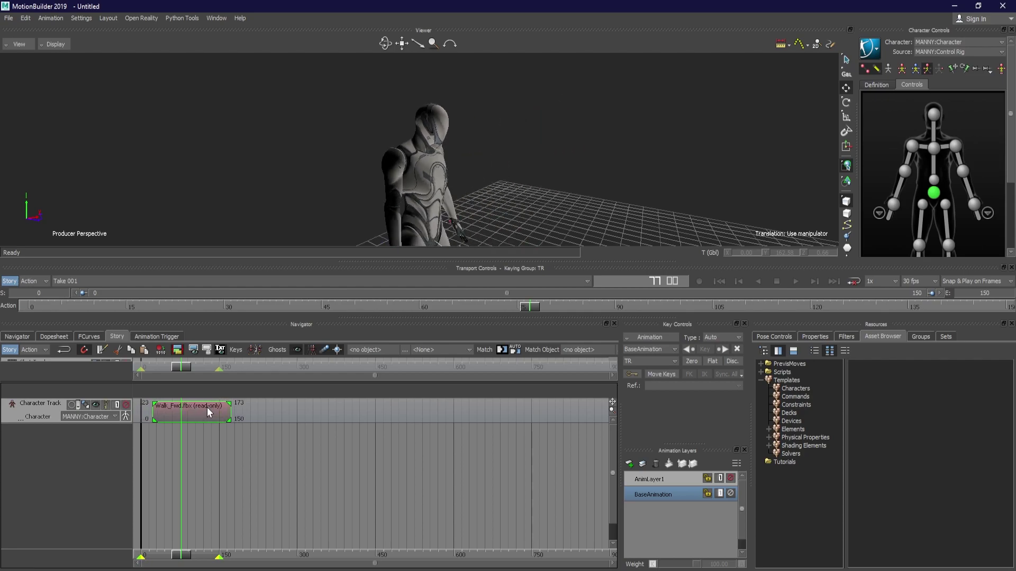
{"action": "double_click", "coordinate": [145, 403]}
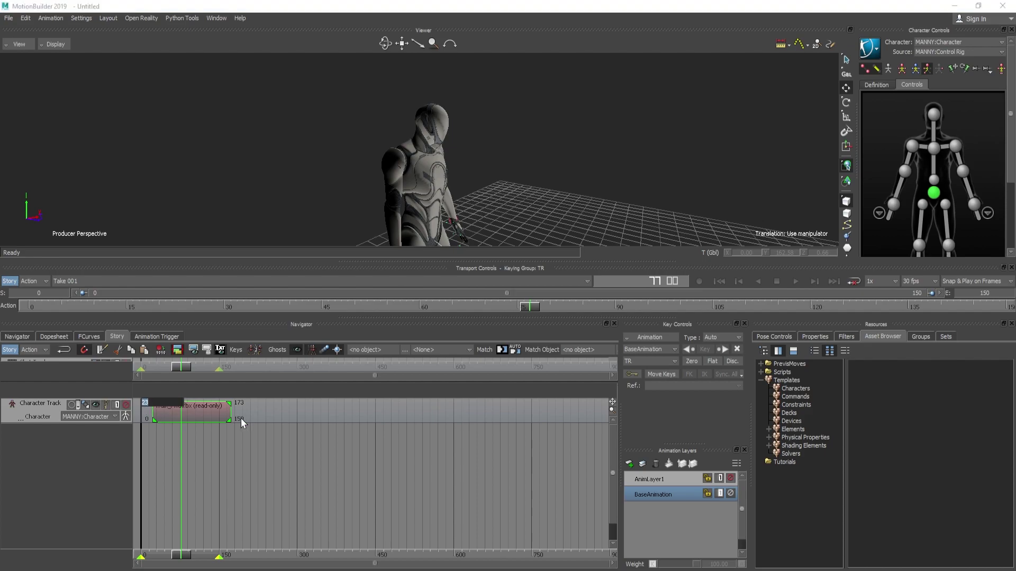
{"action": "type", "text": "0"}
{"action": "key", "text": "Return"}
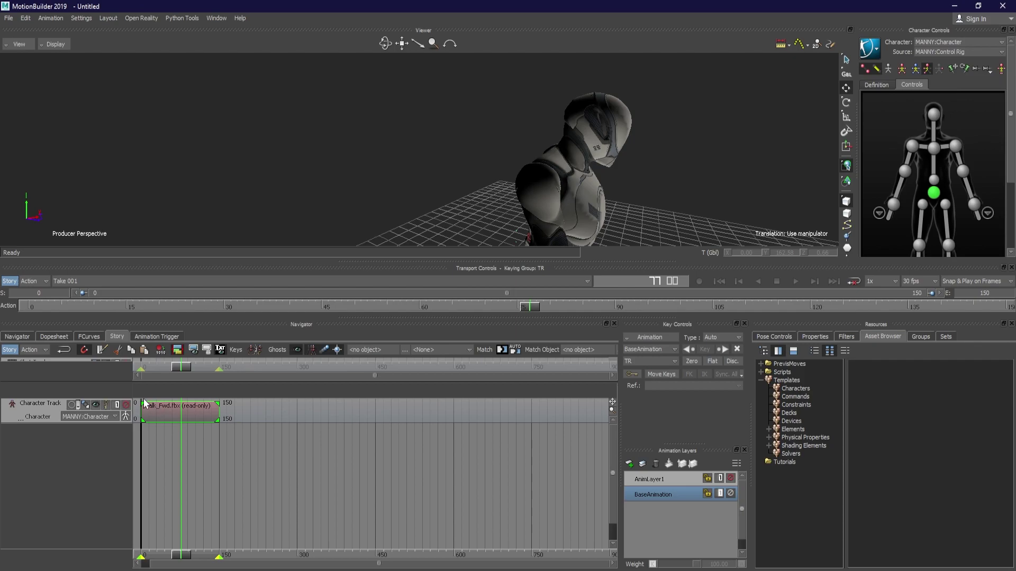
{"action": "left_click_drag", "start_coordinate": [203, 446], "coordinate": [576, 443], "text": "shift"}
{"action": "left_click_drag", "start_coordinate": [262, 436], "coordinate": [269, 437], "text": "shift"}
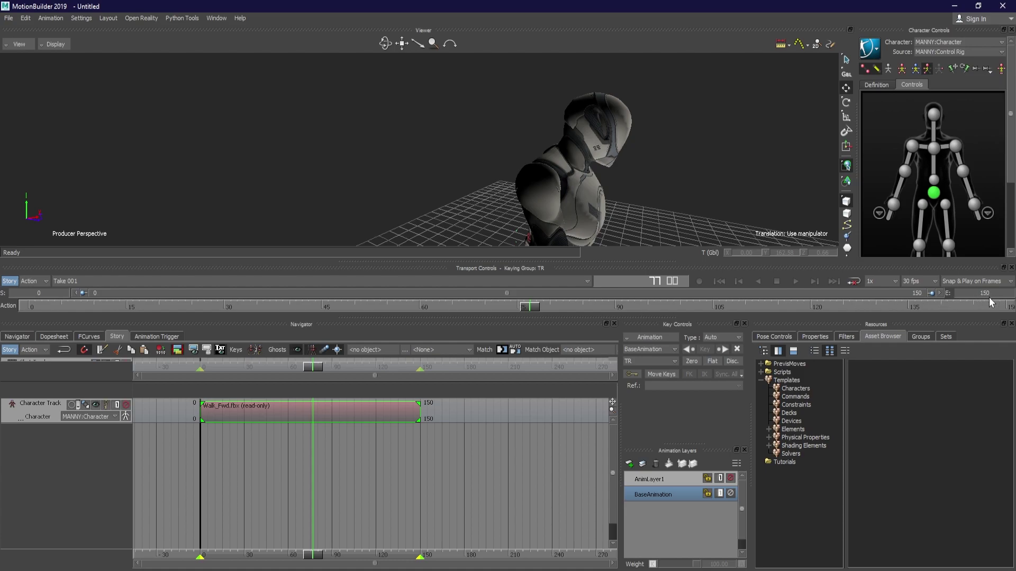
Scrub the walk from frame 0 to frame 150 and examine how the character travels across the grid
{"action": "left_click_drag", "start_coordinate": [766, 136], "coordinate": [459, 185], "text": "ctrl"}
{"action": "left_click_drag", "start_coordinate": [459, 185], "coordinate": [403, 166], "text": "shift"}
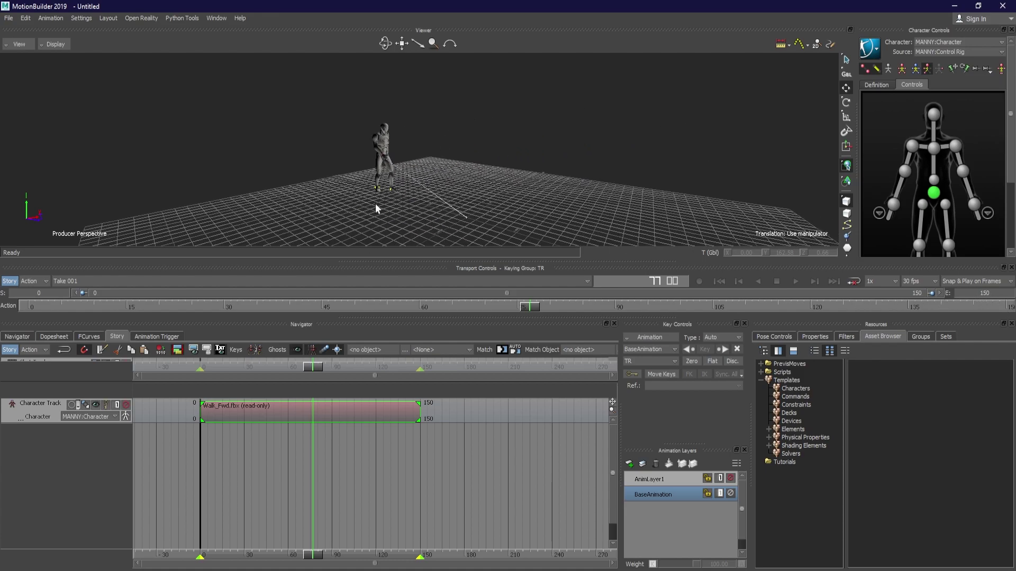
{"action": "left_click_drag", "start_coordinate": [310, 367], "coordinate": [163, 361]}
{"action": "left_click_drag", "start_coordinate": [31, 306], "coordinate": [1003, 307]}
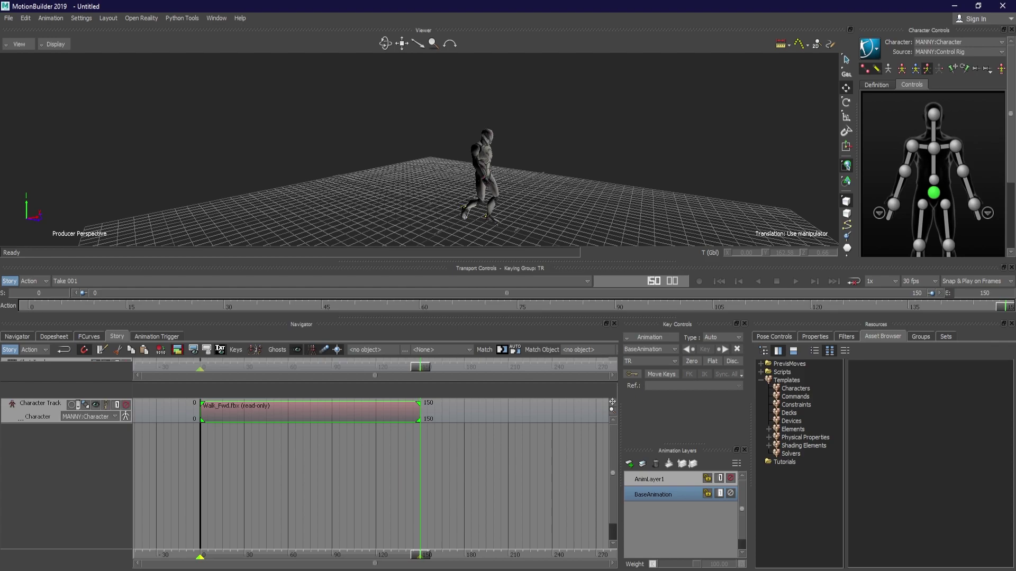
{"action": "left_click_drag", "start_coordinate": [614, 223], "coordinate": [505, 200], "text": "ctrl"}
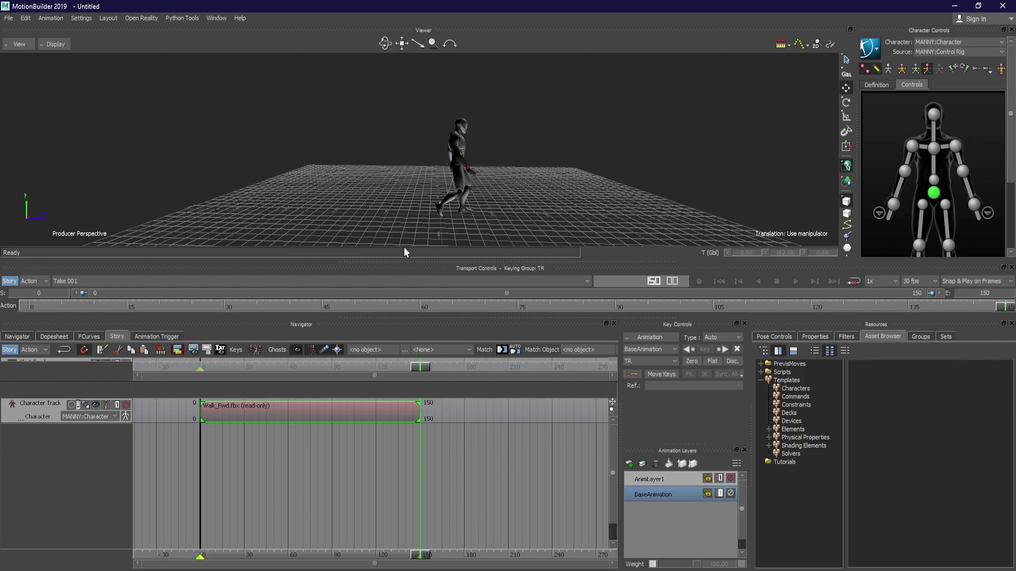
{"action": "left_click_drag", "start_coordinate": [468, 164], "coordinate": [510, 134], "text": "ctrl+shift"}
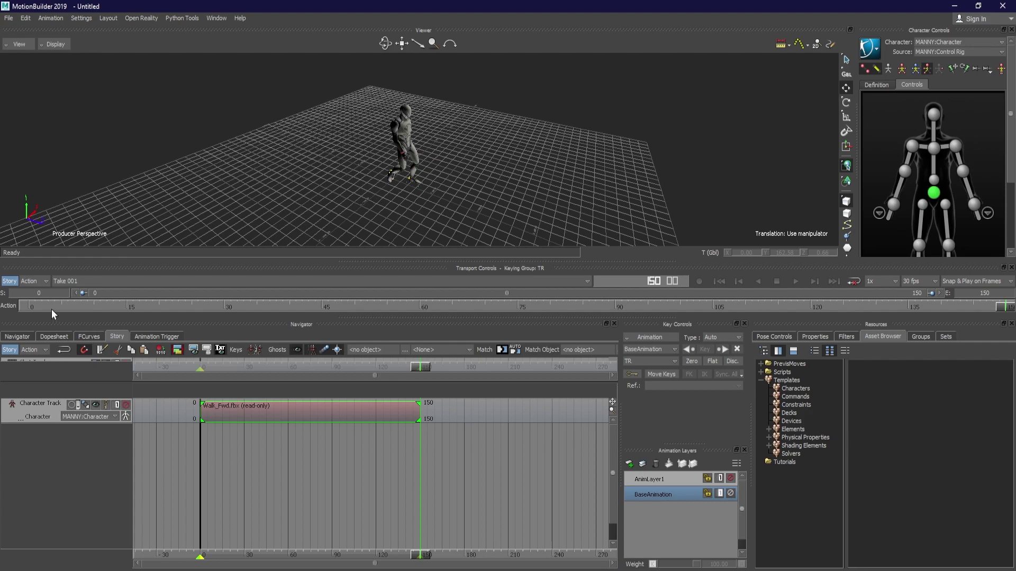
{"action": "left_click_drag", "start_coordinate": [265, 188], "coordinate": [538, 120], "text": "ctrl+shift"}
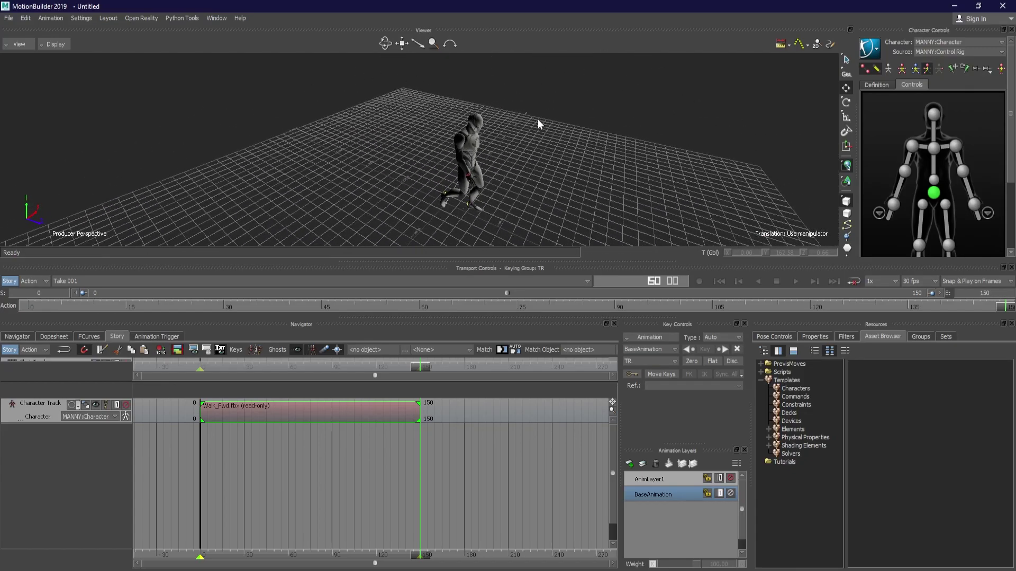
{"action": "left_click_drag", "start_coordinate": [232, 153], "coordinate": [273, 179], "text": "ctrl+shift"}
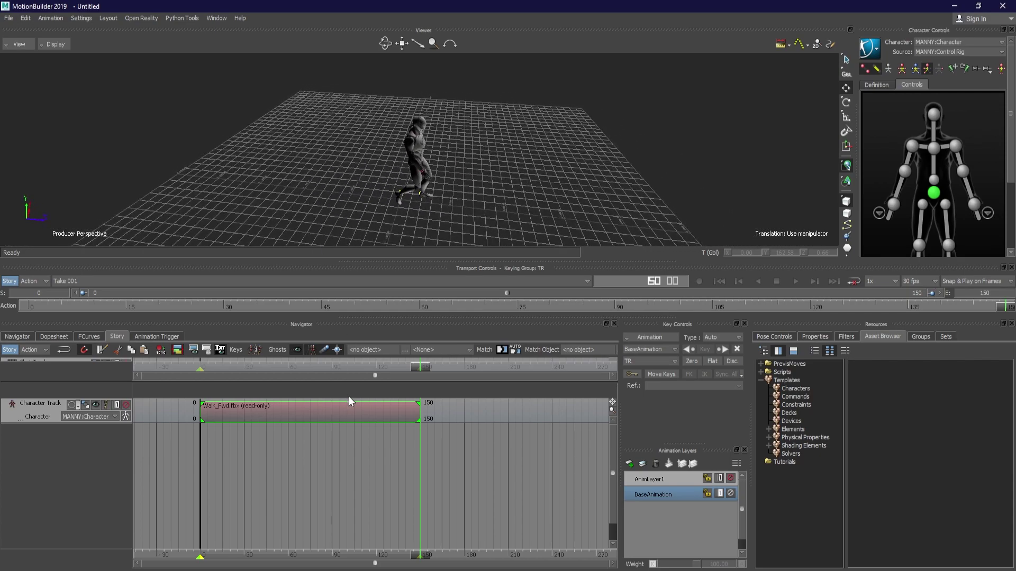
Select the hips effector, view it from the front and side, and turn on ghost display for the Character Track
{"action": "left_click", "coordinate": [422, 165]}
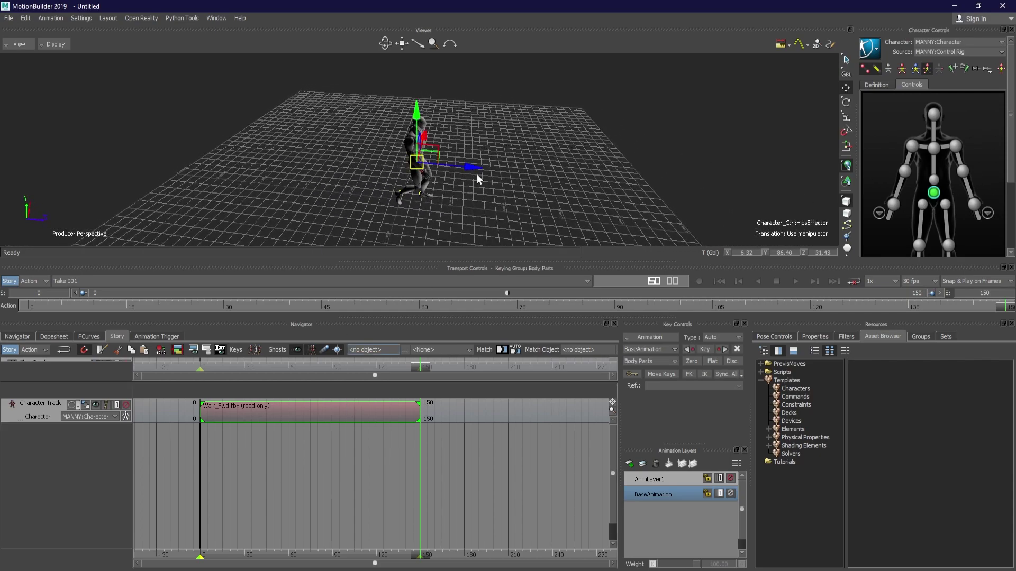
{"action": "left_click_drag", "start_coordinate": [496, 151], "coordinate": [442, 193], "text": "ctrl+shift"}
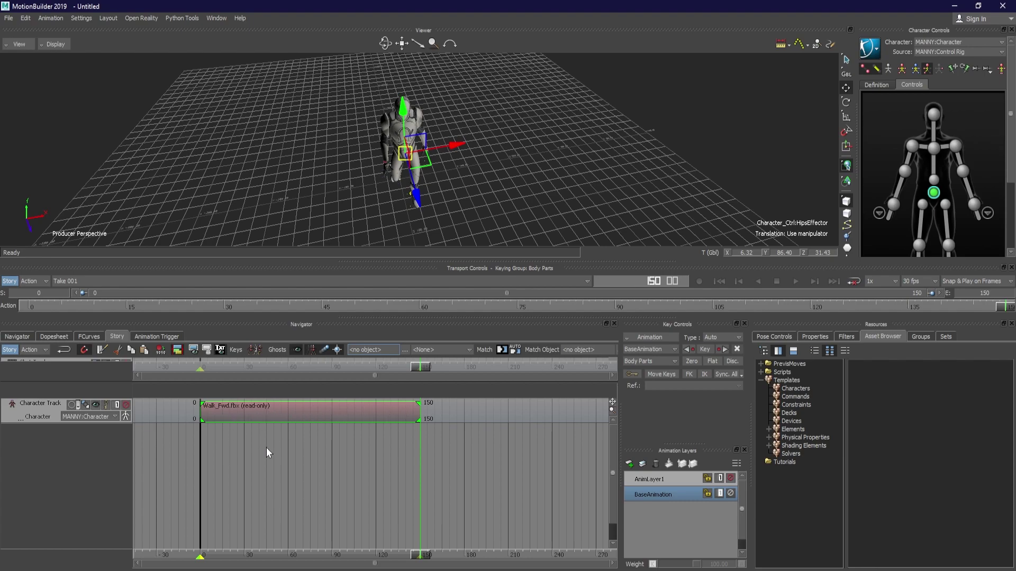
{"action": "left_click_drag", "start_coordinate": [268, 153], "coordinate": [341, 153], "text": "ctrl+shift"}
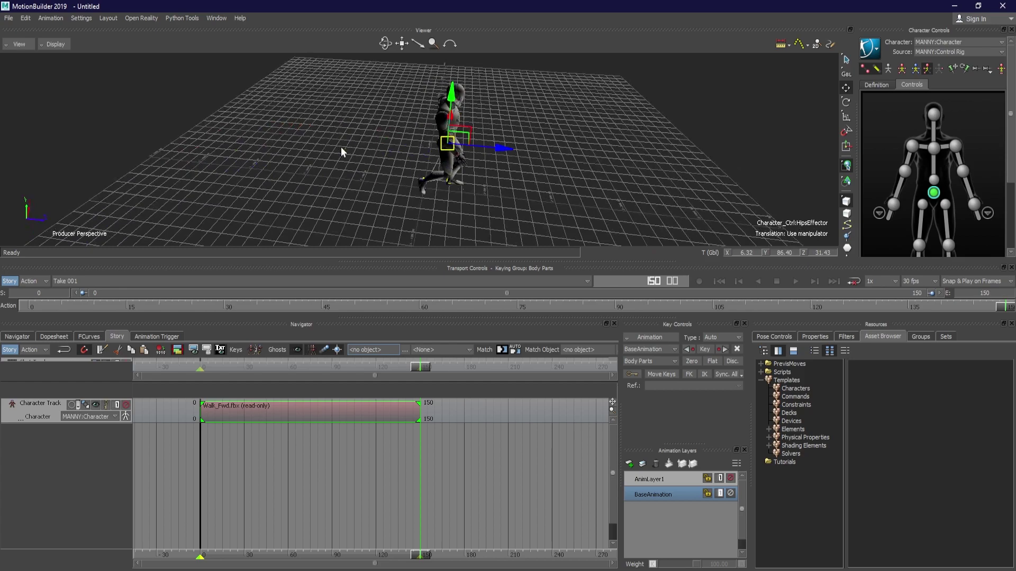
{"action": "left_click", "coordinate": [97, 409]}
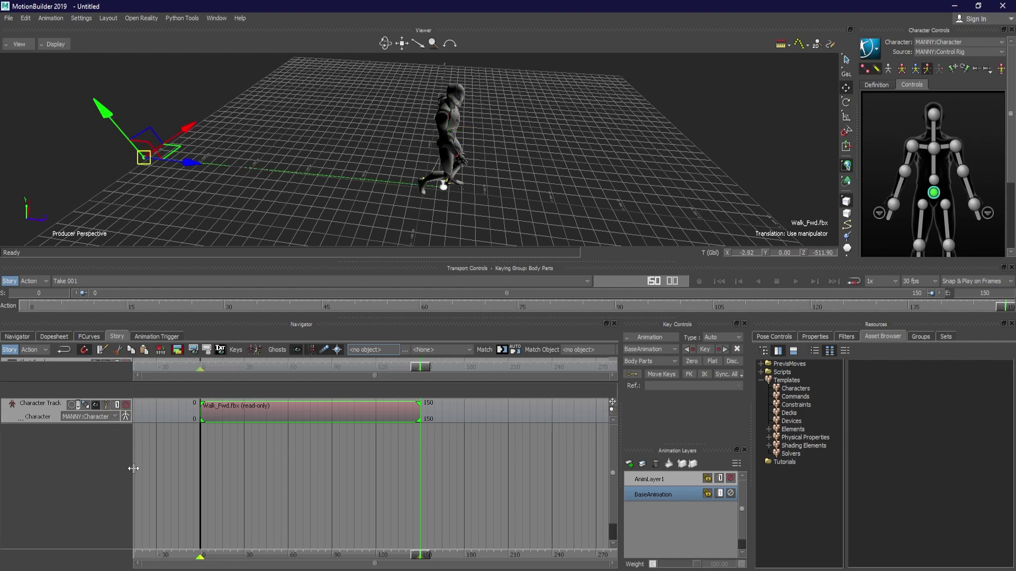
Select the Walk_Fwd clip in the Story and move the playhead back to frame 0
{"action": "left_click_drag", "start_coordinate": [294, 207], "coordinate": [242, 363], "text": "ctrl+shift"}
{"action": "left_click", "coordinate": [243, 448]}
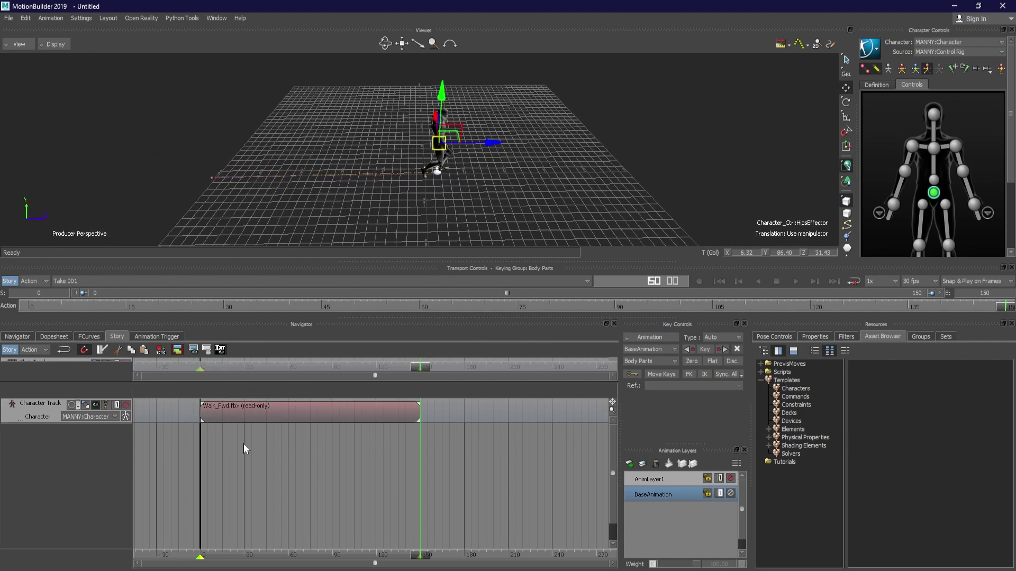
{"action": "left_click", "coordinate": [515, 185]}
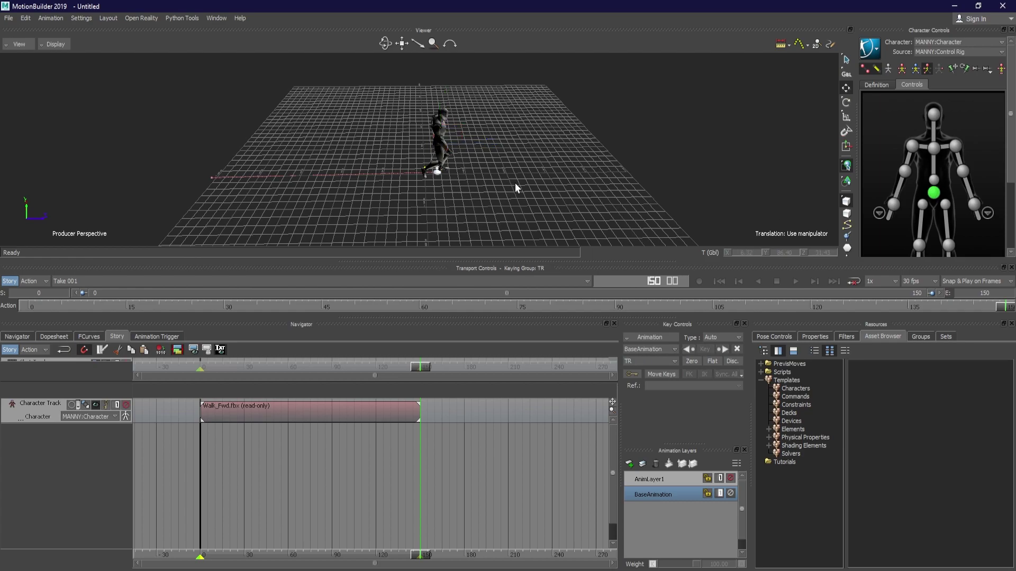
{"action": "left_click", "coordinate": [387, 422]}
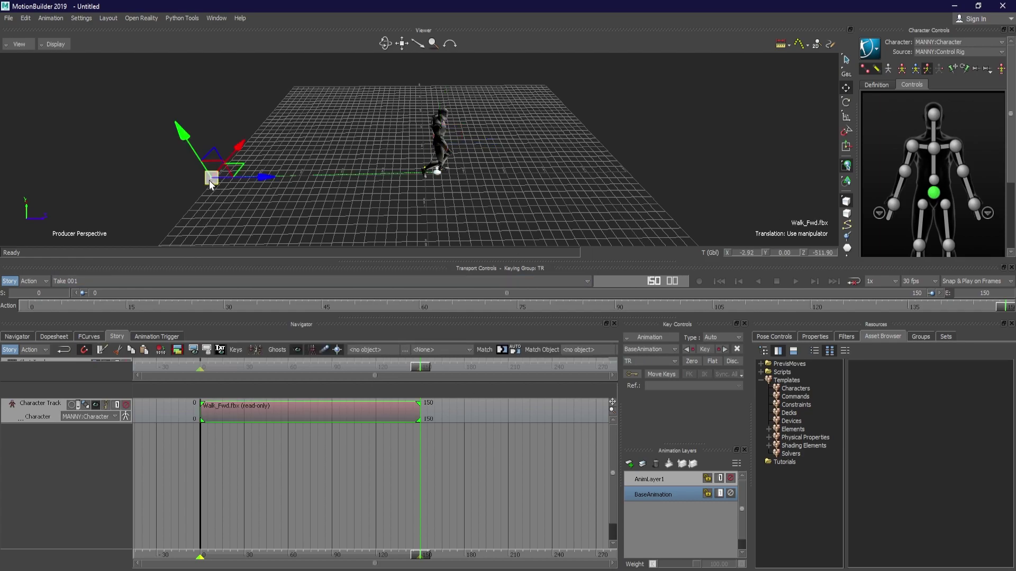
{"action": "left_click_drag", "start_coordinate": [1006, 309], "coordinate": [3, 365]}
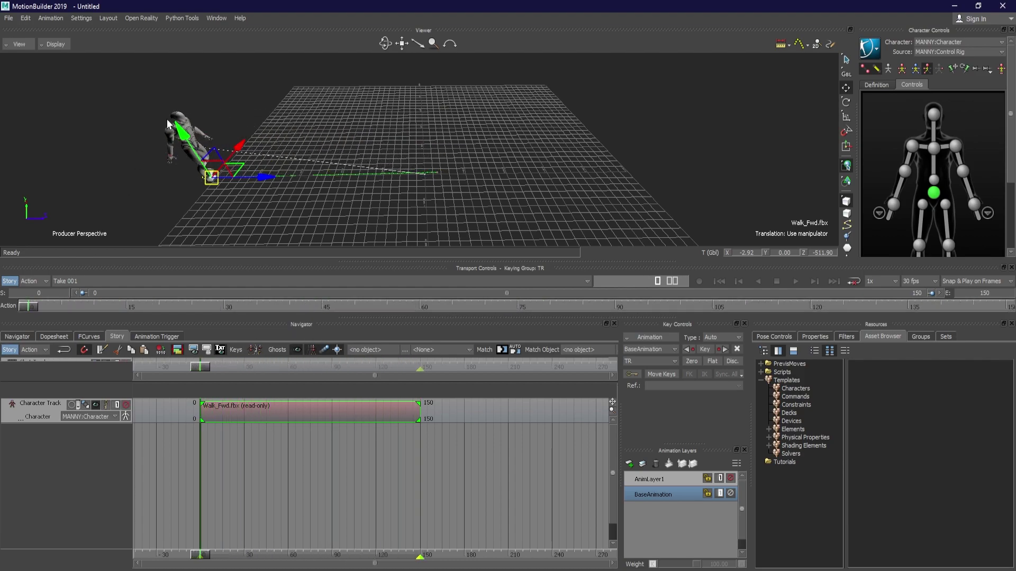
Try moving the Walk_Fwd clip freehand along the Z axis, first to about 13, then back to about -477.5
{"action": "left_click_drag", "start_coordinate": [263, 178], "coordinate": [481, 185]}
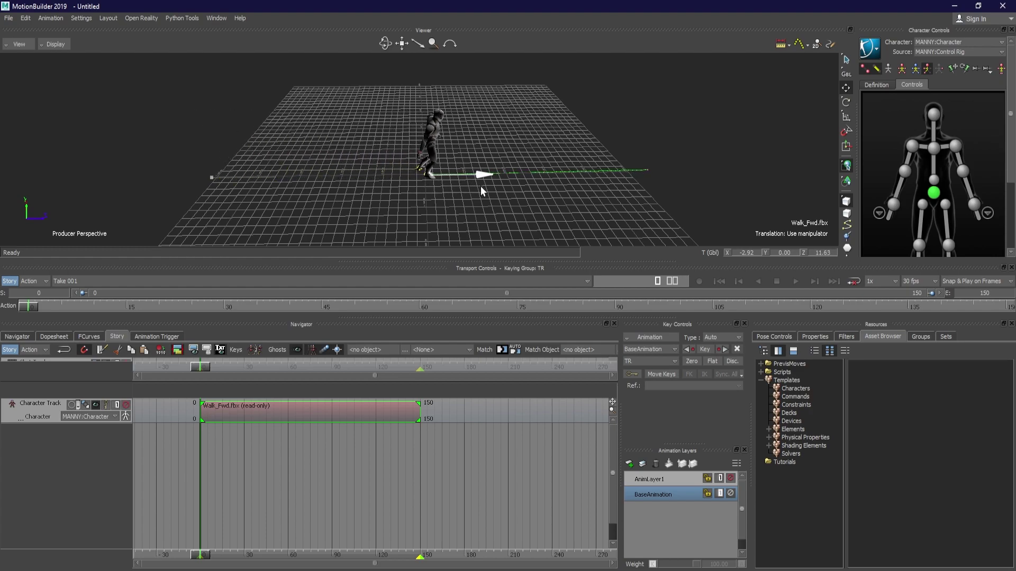
{"action": "mouse_move", "coordinate": [373, 164]}
{"action": "left_mouse_down", "text": "ctrl+shift"}
{"action": "mouse_move", "coordinate": [397, 166]}
{"action": "mouse_move", "coordinate": [382, 152]}
{"action": "left_mouse_up", "text": "ctrl+shift"}
{"action": "left_click_drag", "start_coordinate": [463, 154], "coordinate": [542, 151], "text": "ctrl+shift"}
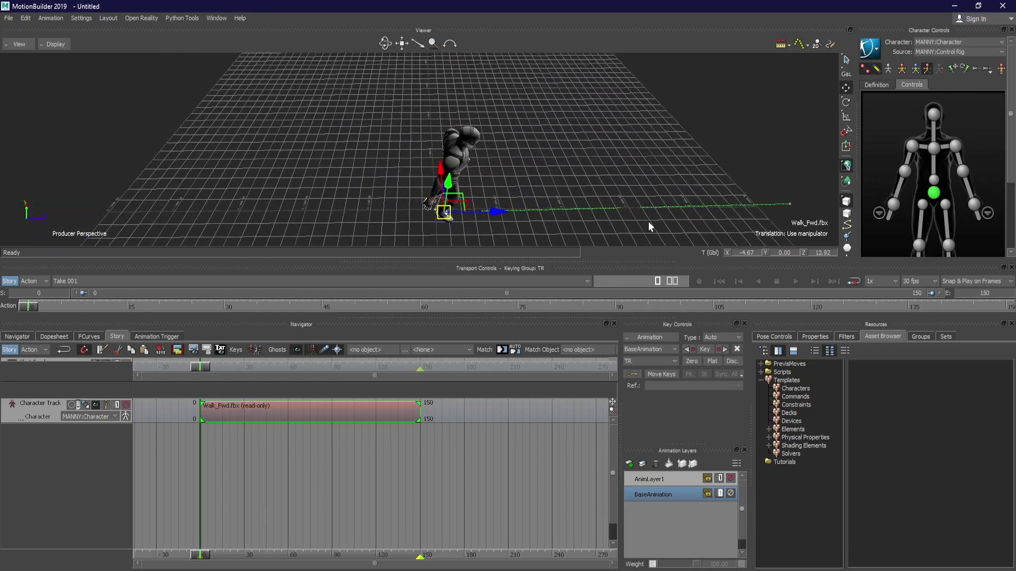
{"action": "left_click_drag", "start_coordinate": [602, 166], "coordinate": [659, 154], "text": "ctrl+shift"}
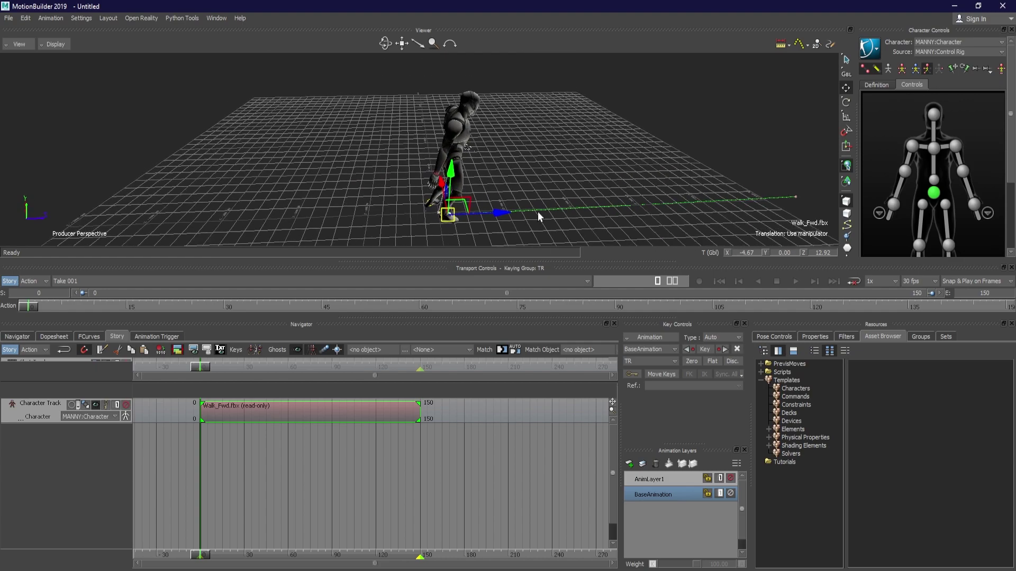
{"action": "left_click_drag", "start_coordinate": [503, 215], "coordinate": [137, 194]}
{"action": "left_click_drag", "start_coordinate": [239, 166], "coordinate": [456, 124], "text": "ctrl"}
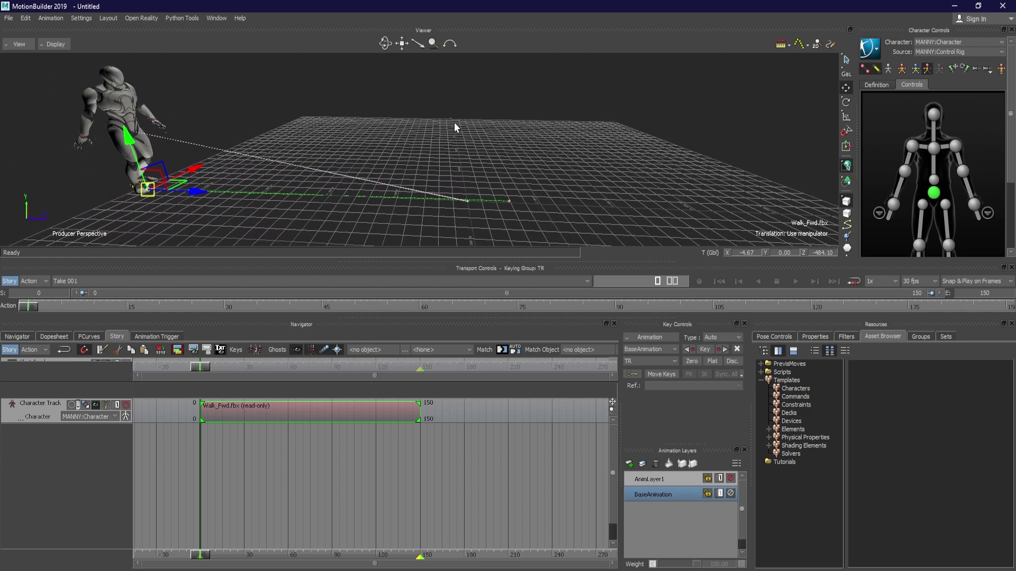
{"action": "left_click_drag", "start_coordinate": [580, 151], "coordinate": [742, 205], "text": "shift"}
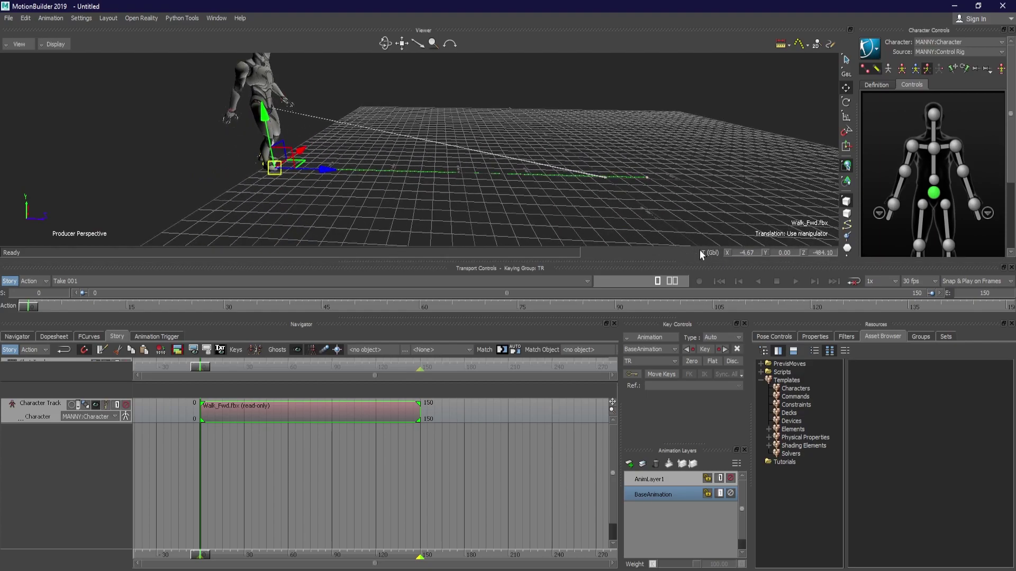
{"action": "left_click_drag", "start_coordinate": [332, 171], "coordinate": [339, 174]}
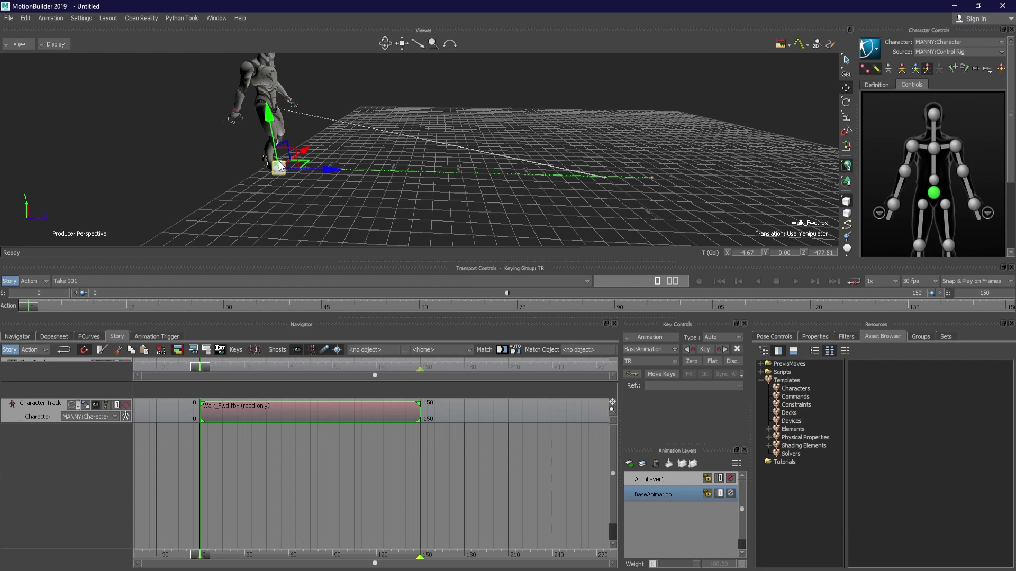
Set the Walk_Fwd clip's global translation to 0 on X and 0 on Z, and deselect the clip
{"action": "key", "text": "e"}
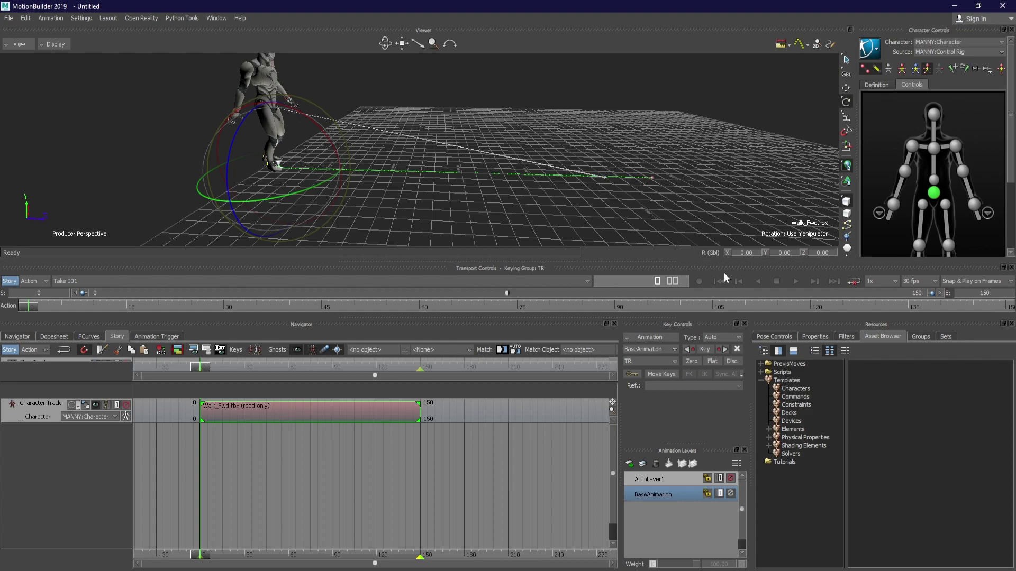
{"action": "key", "text": "w"}
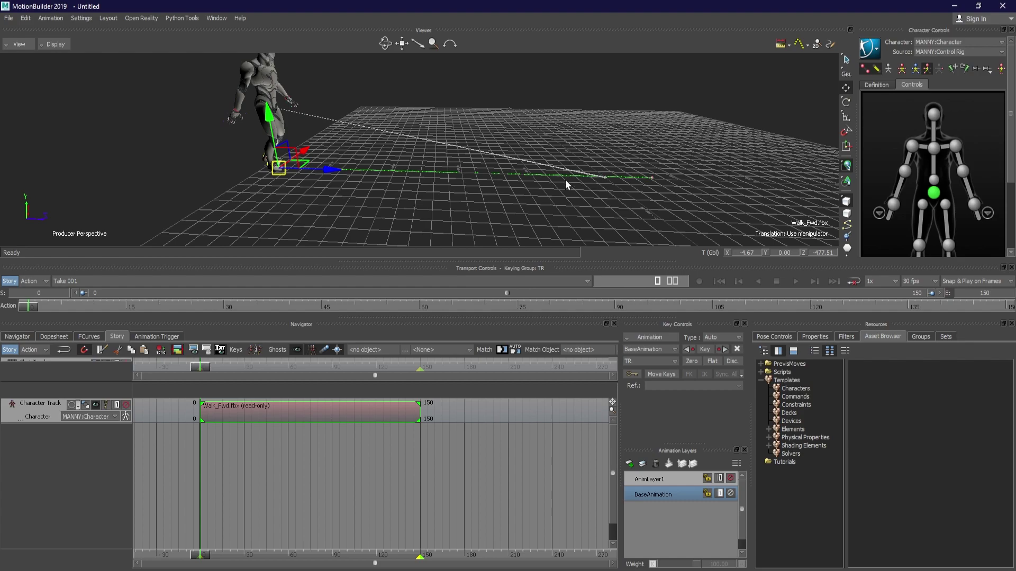
{"action": "key", "text": "l"}
{"action": "key", "text": "l"}
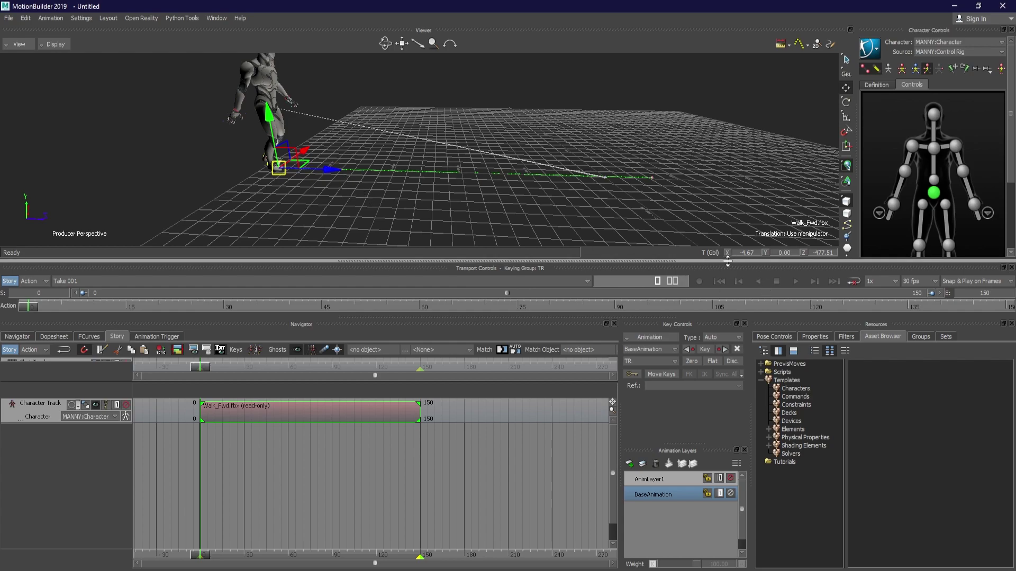
{"action": "left_click", "coordinate": [751, 253]}
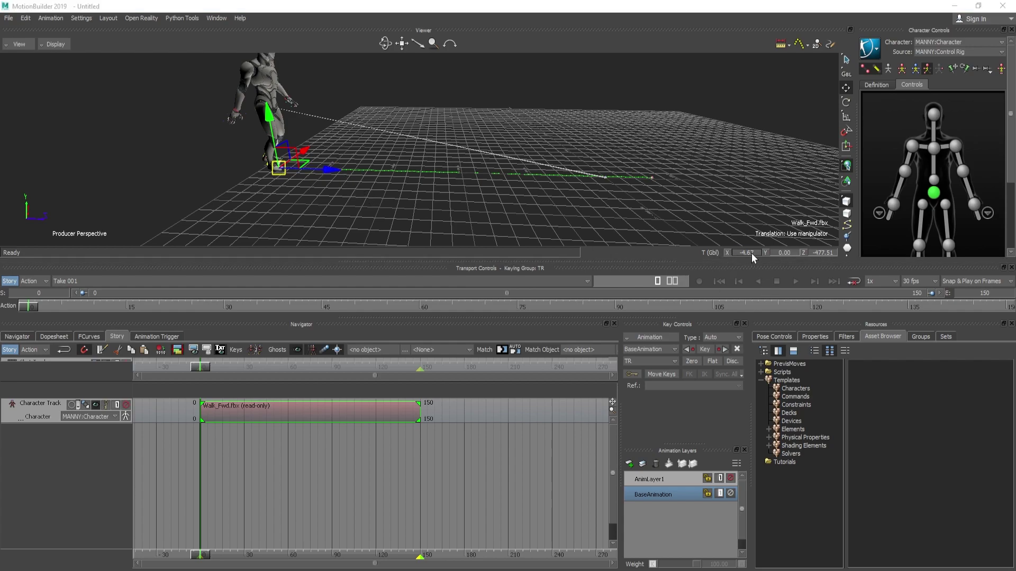
{"action": "type", "text": "0"}
{"action": "key", "text": "Return"}
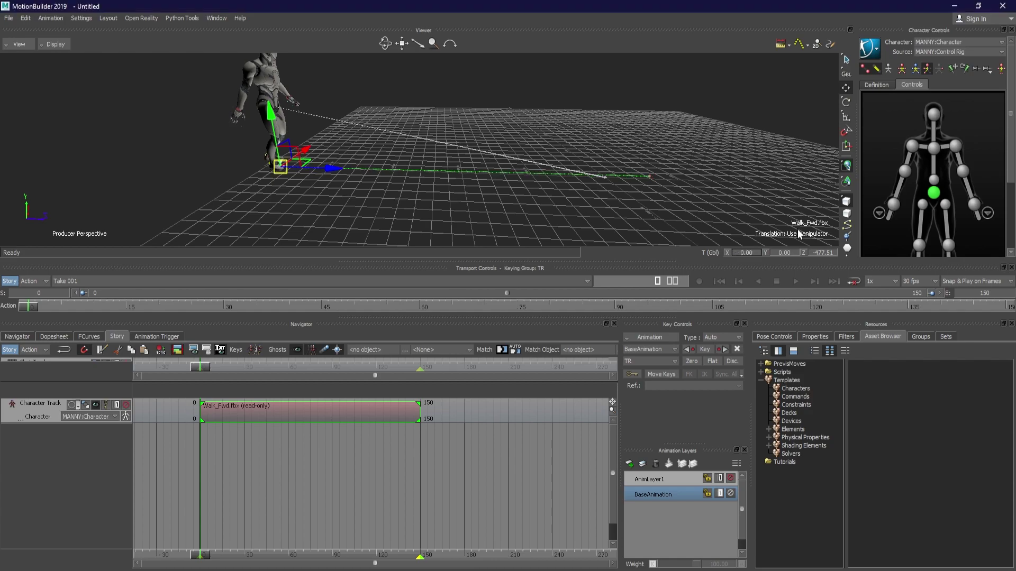
{"action": "left_click", "coordinate": [814, 253]}
{"action": "type", "text": "0"}
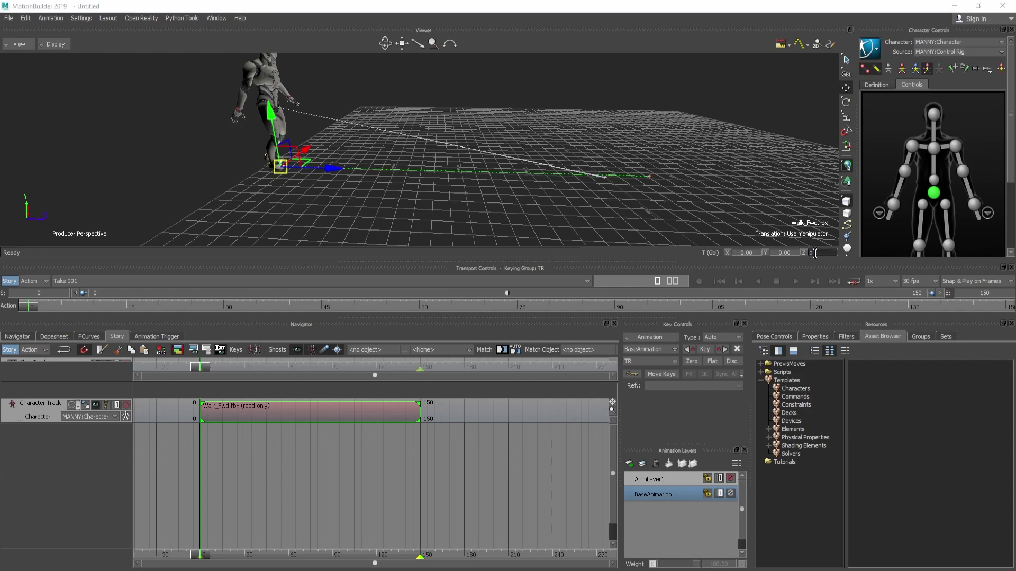
{"action": "key", "text": "Return"}
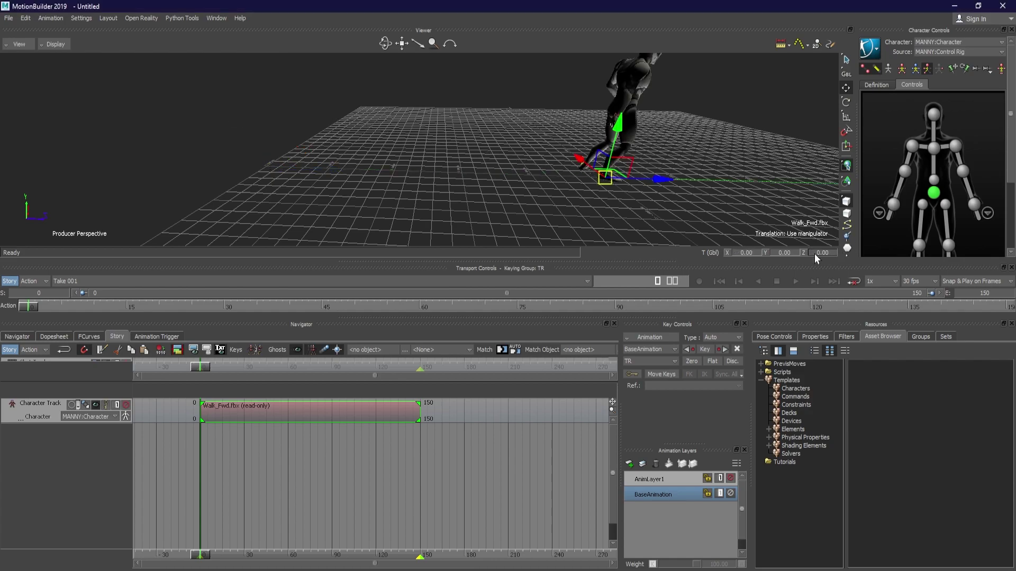
{"action": "left_click", "coordinate": [722, 176]}
Scrub the first frames of the walk, examine the repositioned character from the front, and return to frame 0
{"action": "left_click_drag", "start_coordinate": [747, 170], "coordinate": [572, 171], "text": "ctrl+shift"}
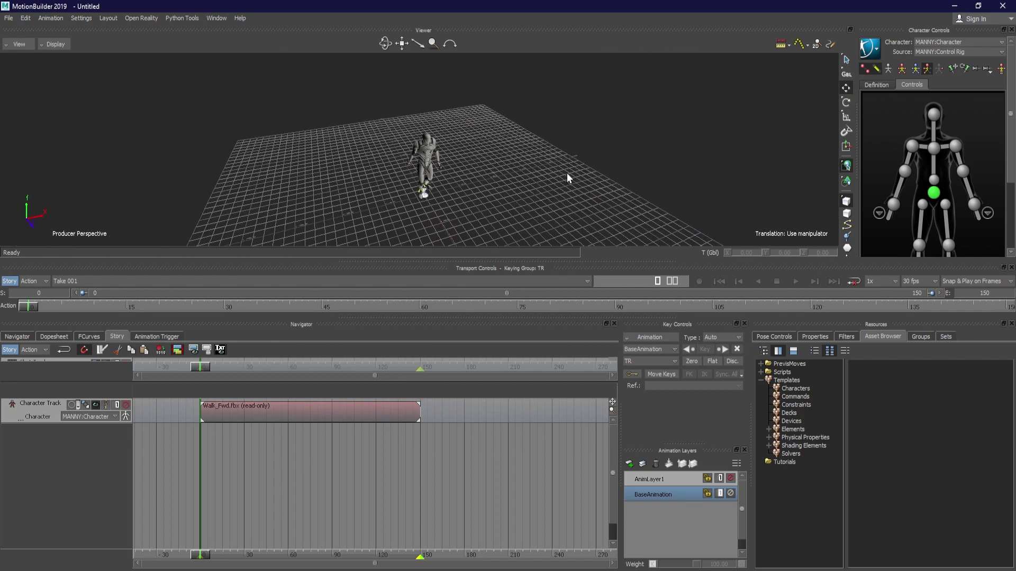
{"action": "left_click_drag", "start_coordinate": [29, 307], "coordinate": [80, 307]}
{"action": "left_click_drag", "start_coordinate": [339, 238], "coordinate": [296, 243], "text": "ctrl+shift"}
{"action": "mouse_move", "coordinate": [72, 308]}
{"action": "left_mouse_down"}
{"action": "mouse_move", "coordinate": [338, 283]}
{"action": "mouse_move", "coordinate": [868, 334]}
{"action": "mouse_move", "coordinate": [992, 309]}
{"action": "mouse_move", "coordinate": [159, 305]}
{"action": "mouse_move", "coordinate": [65, 330]}
{"action": "mouse_move", "coordinate": [65, 304]}
{"action": "left_mouse_up"}
{"action": "key", "text": "a"}
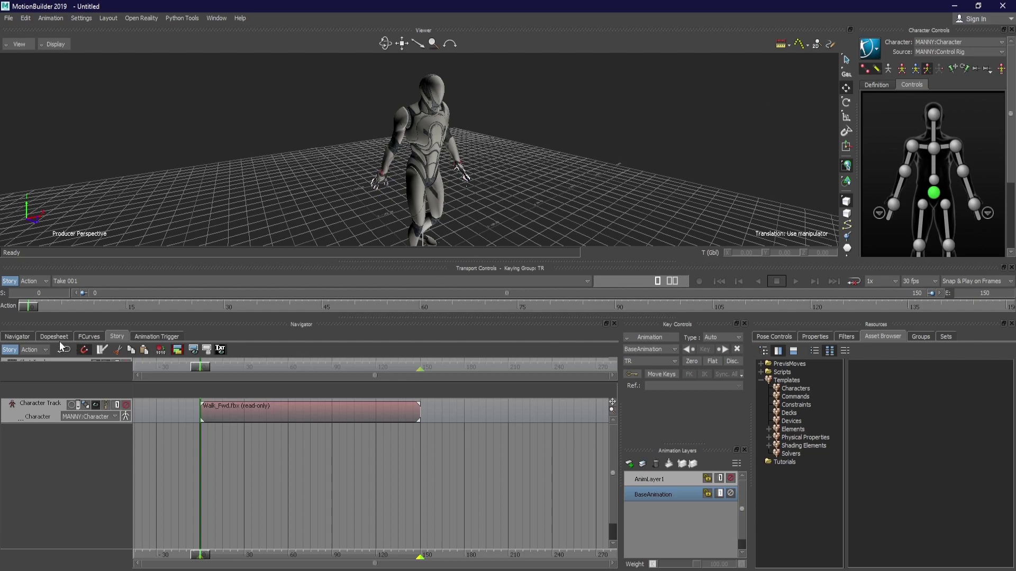
Rename the Character Track in the Story as Walk_Fwd
{"action": "left_click", "coordinate": [27, 409]}
{"action": "right_click", "coordinate": [36, 412]}
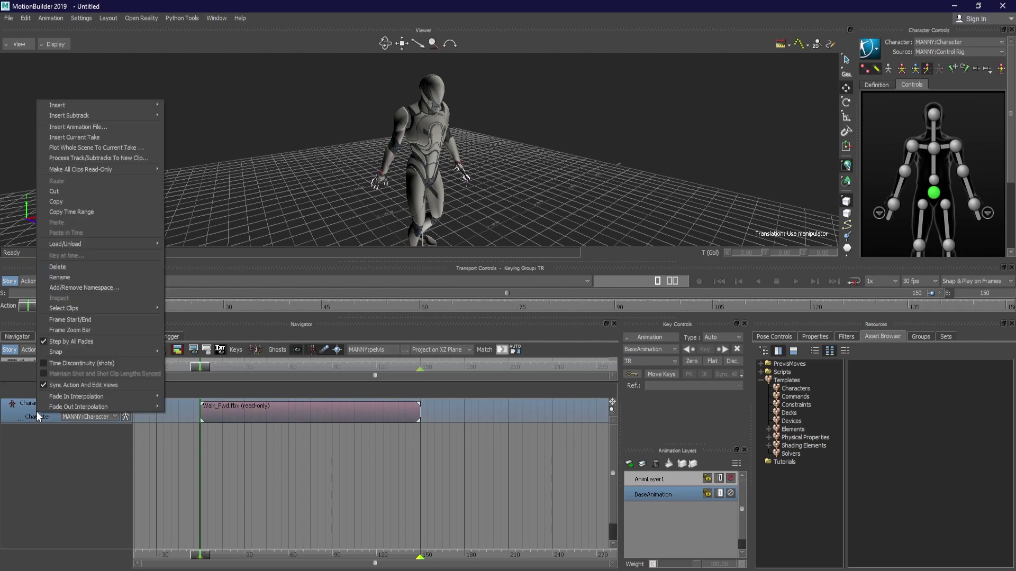
{"action": "left_click", "coordinate": [24, 411]}
{"action": "right_click", "coordinate": [23, 410]}
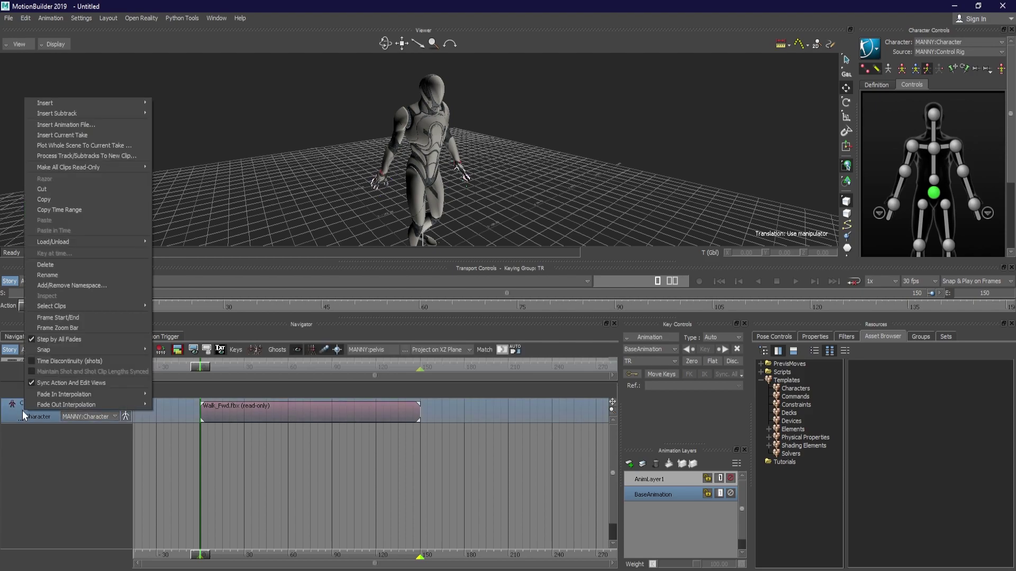
{"action": "left_click", "coordinate": [41, 277]}
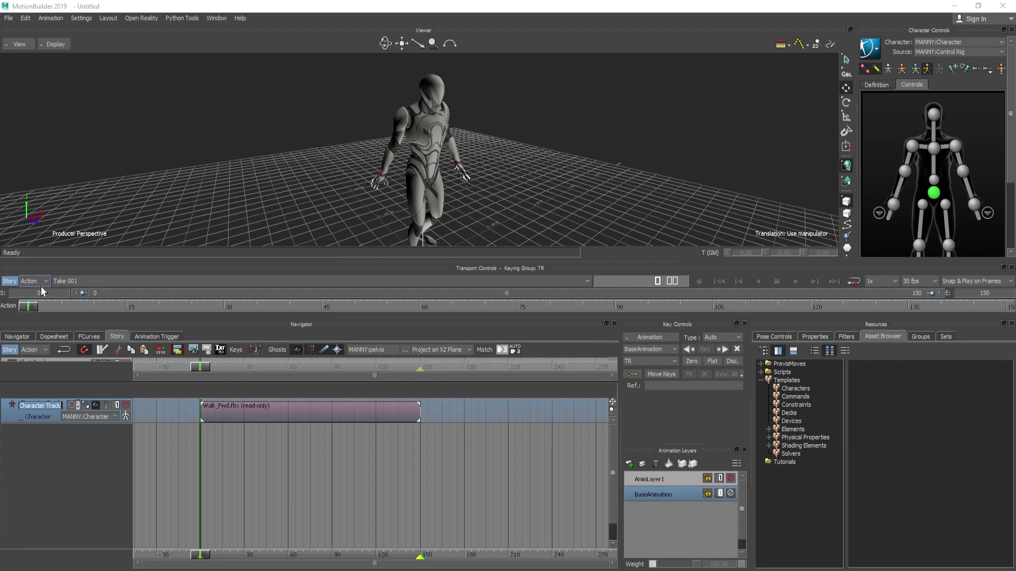
{"action": "type", "text": "Walk_Fwd"}
{"action": "key", "text": "Return"}
{"action": "left_click", "coordinate": [182, 398]}
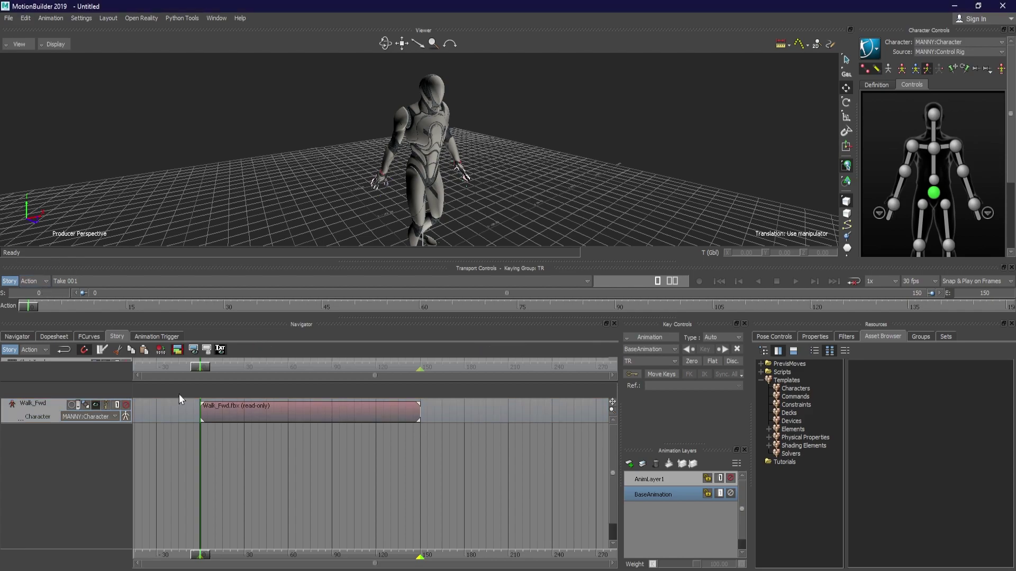
Start saving the scene as a new file and create a to_LIAR folder inside Mod1_Brief1 as the destination
{"action": "left_click_drag", "start_coordinate": [180, 152], "coordinate": [204, 142], "text": "ctrl+shift"}
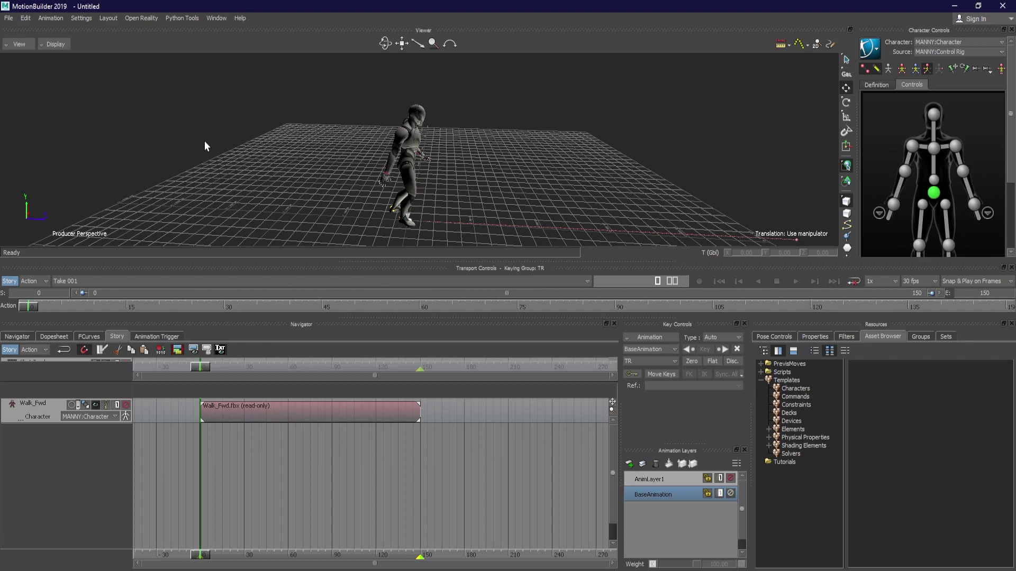
{"action": "left_click", "coordinate": [9, 18]}
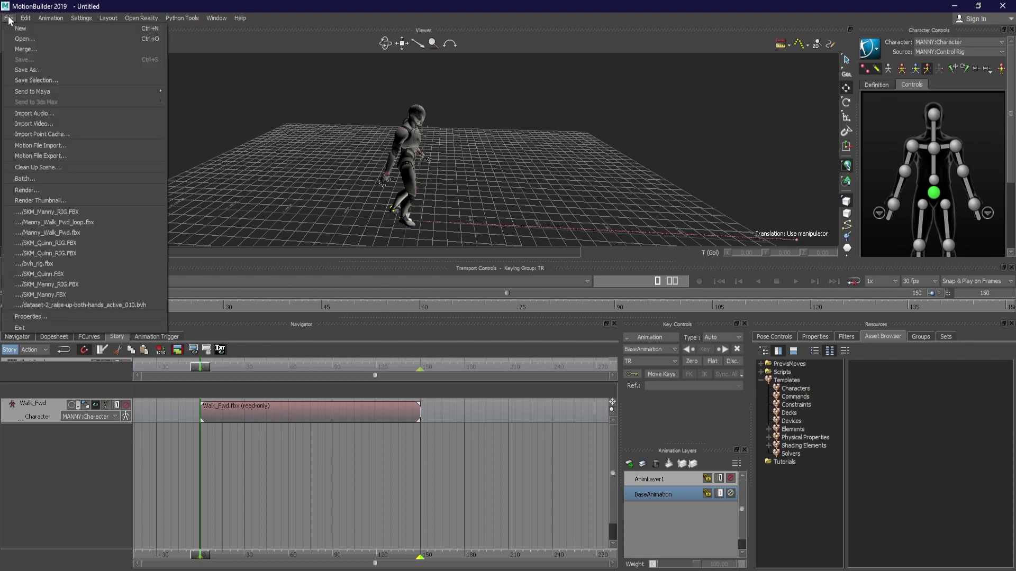
{"action": "mouse_move", "coordinate": [9, 18]}
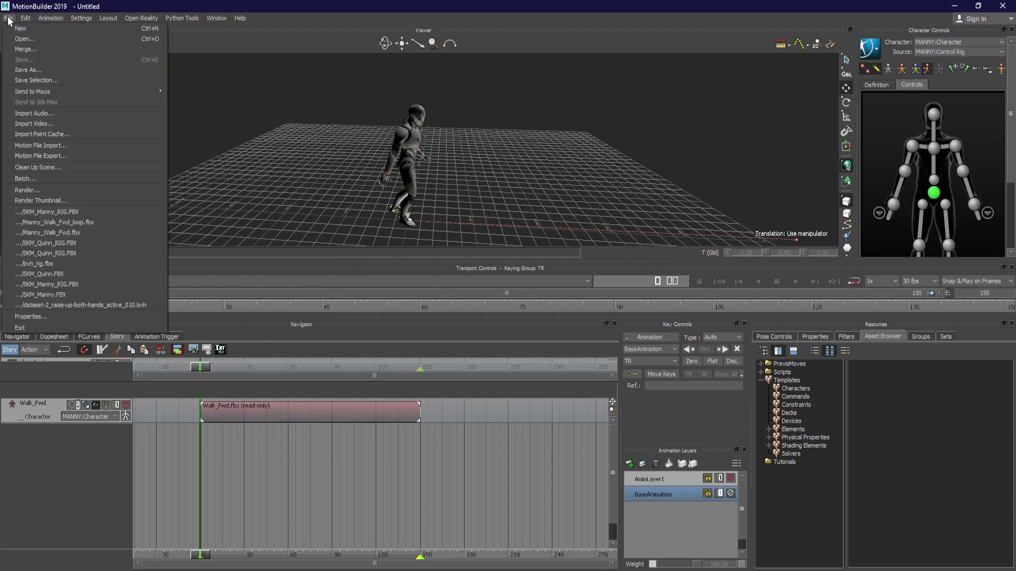
{"action": "left_click", "coordinate": [43, 69]}
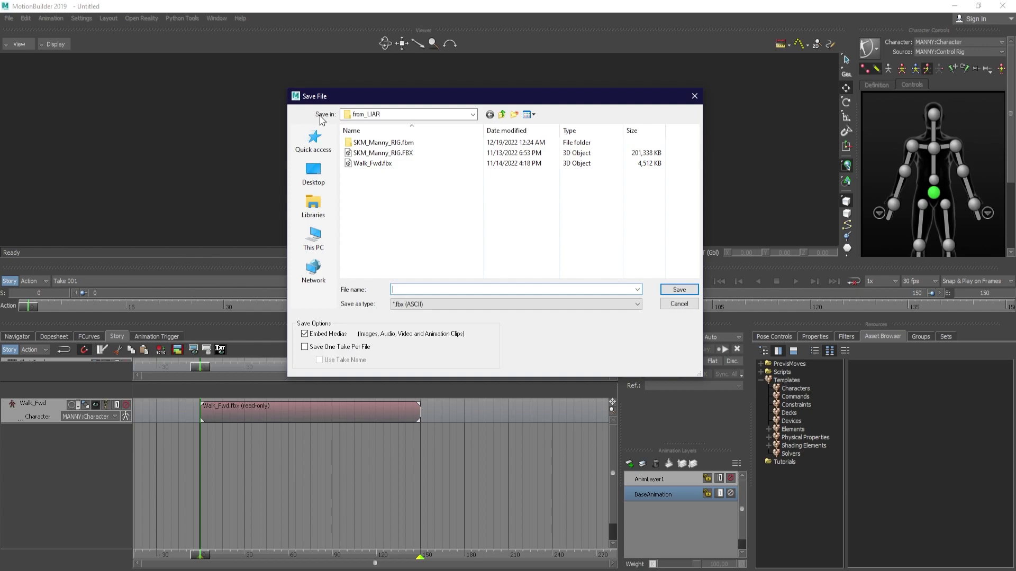
{"action": "left_click", "coordinate": [502, 115]}
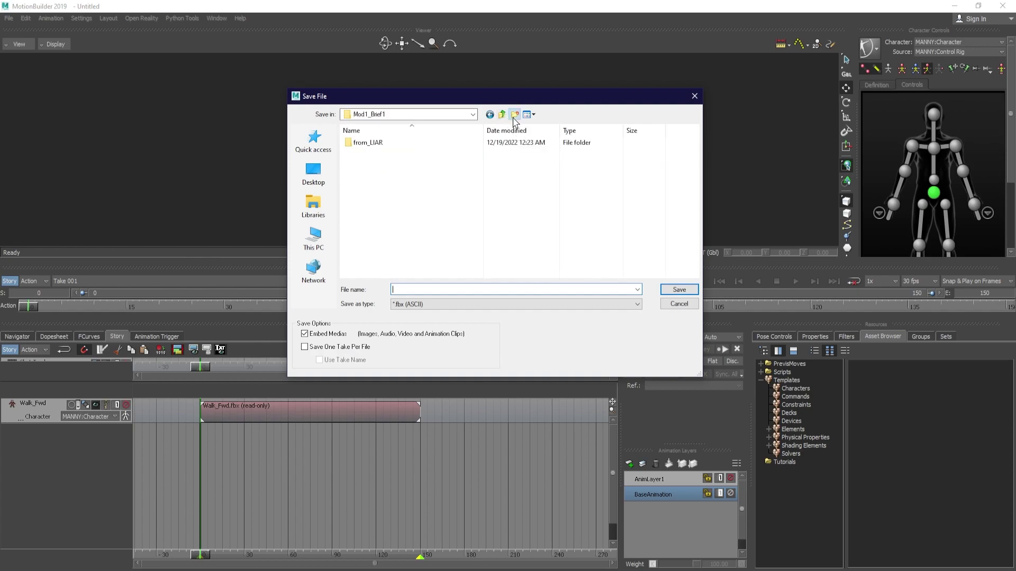
{"action": "left_click", "coordinate": [514, 114]}
{"action": "type", "text": "to_"}
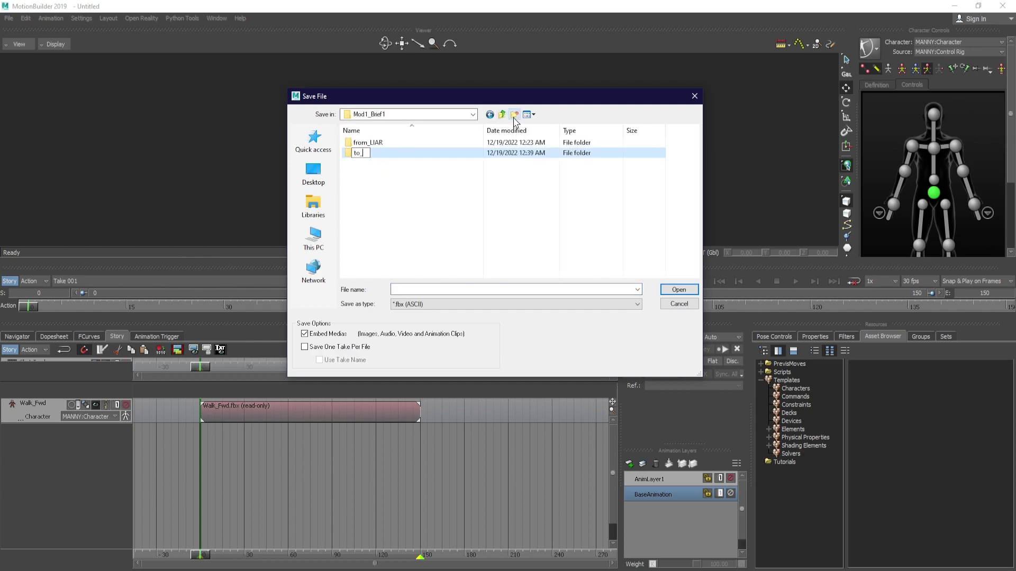
{"action": "type", "text": "LIAR"}
{"action": "key", "text": "Return"}
{"action": "double_click", "coordinate": [376, 154]}
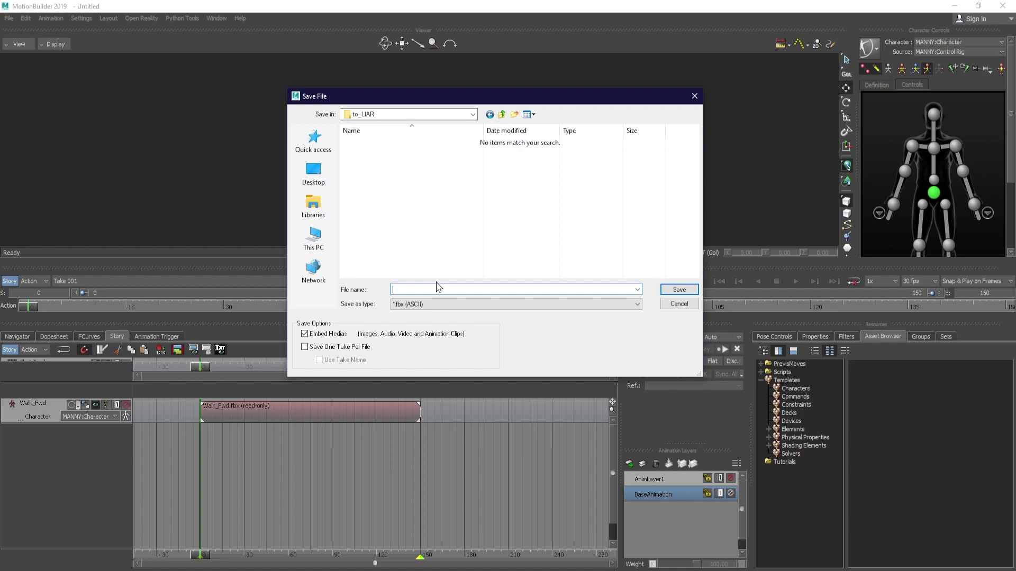
Save the scene as MANNY_Walk_Fwd_v0001 in ASCII FBX format with media embedded and Take 001 exported
{"action": "type", "text": "MANNY_Walk_Fwd_v"}
{"action": "type", "text": "0001"}
{"action": "left_click_drag", "start_coordinate": [459, 289], "coordinate": [453, 289]}
{"action": "left_click", "coordinate": [462, 289]}
{"action": "key", "text": "BackSpace"}
{"action": "type", "text": "1"}
{"action": "left_click_drag", "start_coordinate": [459, 289], "coordinate": [451, 289]}
{"action": "left_click", "coordinate": [452, 289]}
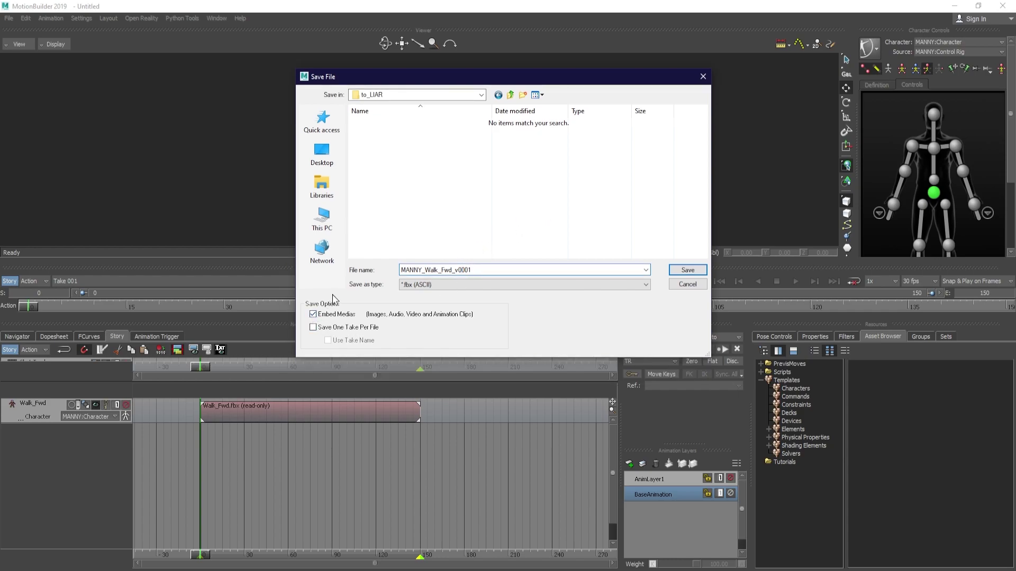
{"action": "left_click", "coordinate": [687, 270]}
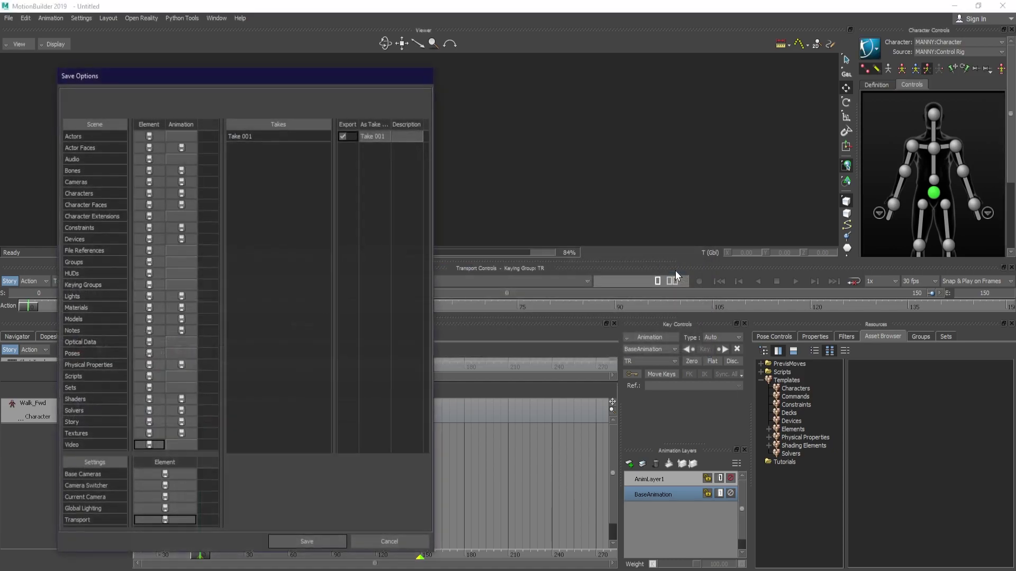
{"action": "left_click_drag", "start_coordinate": [279, 87], "coordinate": [651, 33]}
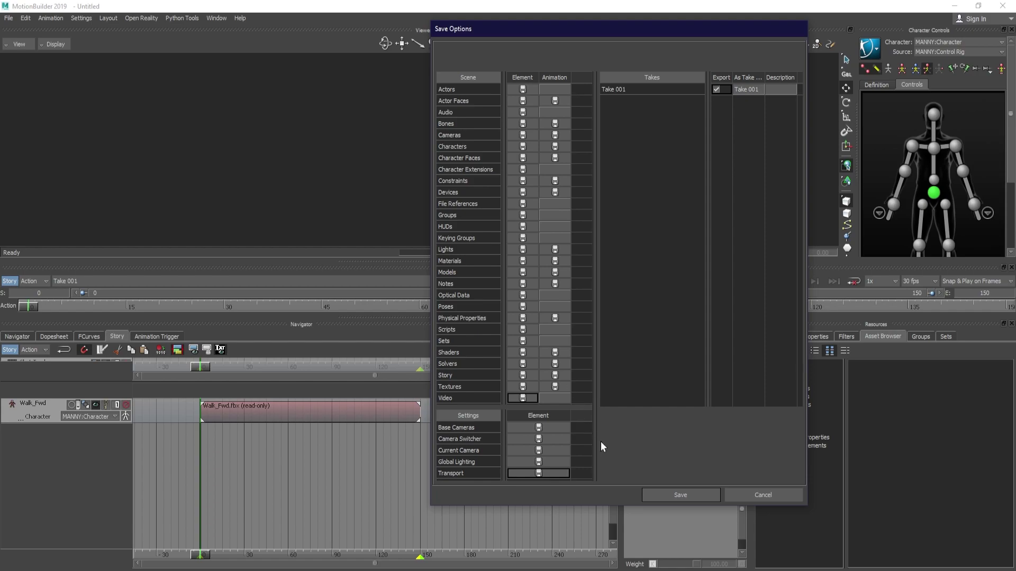
{"action": "left_click", "coordinate": [670, 497]}
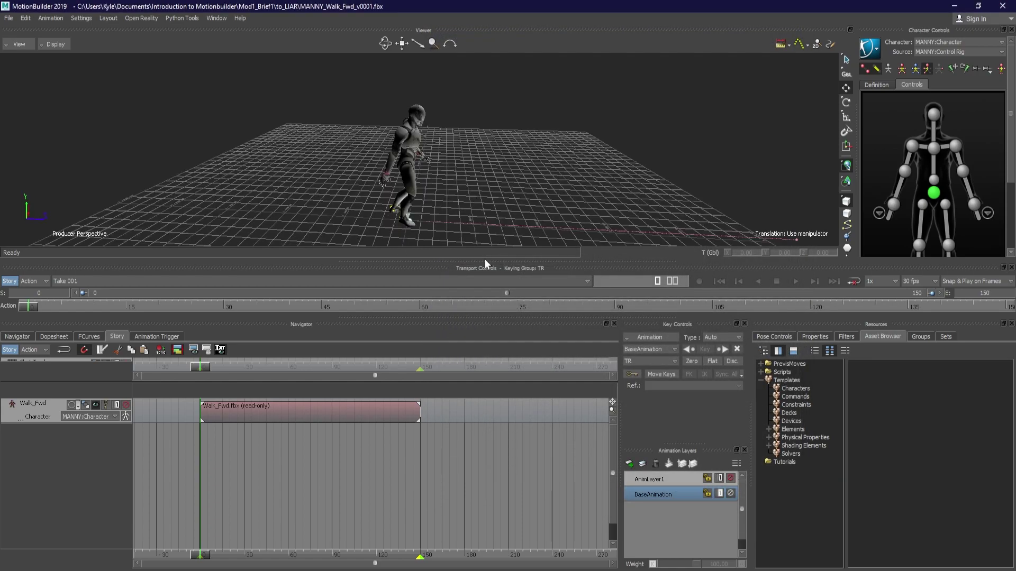
Switch to File Explorer and check the saved MANNY_Walk_Fwd_v0001.fbx in the to_LIAR folder of Mod1_Brief1
{"action": "right_click_drag", "start_coordinate": [578, 170], "coordinate": [481, 141], "text": "alt"}
{"action": "left_click_drag", "start_coordinate": [481, 141], "coordinate": [468, 138], "text": "alt"}
{"action": "right_click_drag", "start_coordinate": [467, 139], "coordinate": [521, 145], "text": "alt"}
{"action": "key", "text": "alt+Tab"}
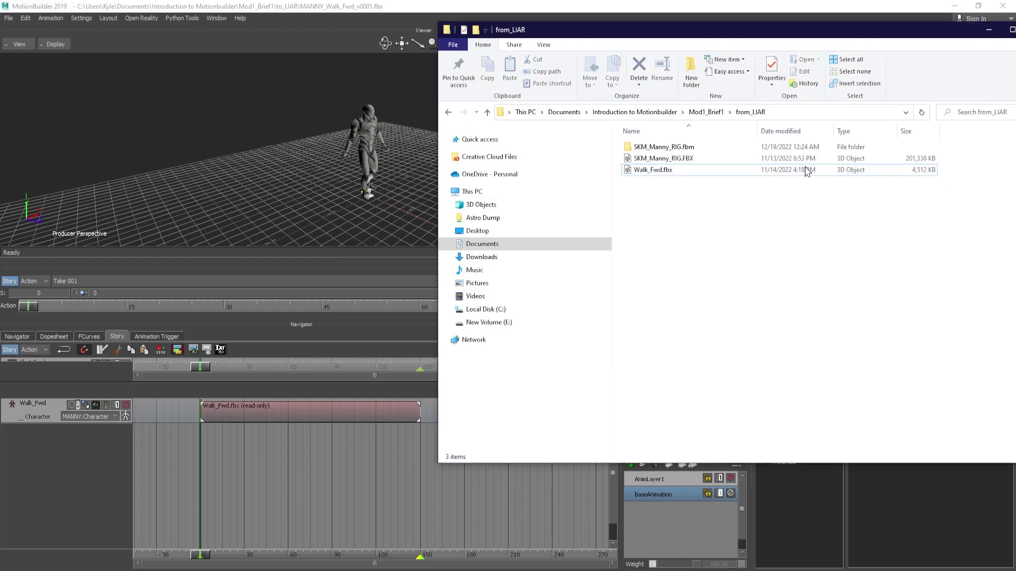
{"action": "left_click", "coordinate": [713, 113]}
{"action": "double_click", "coordinate": [652, 158]}
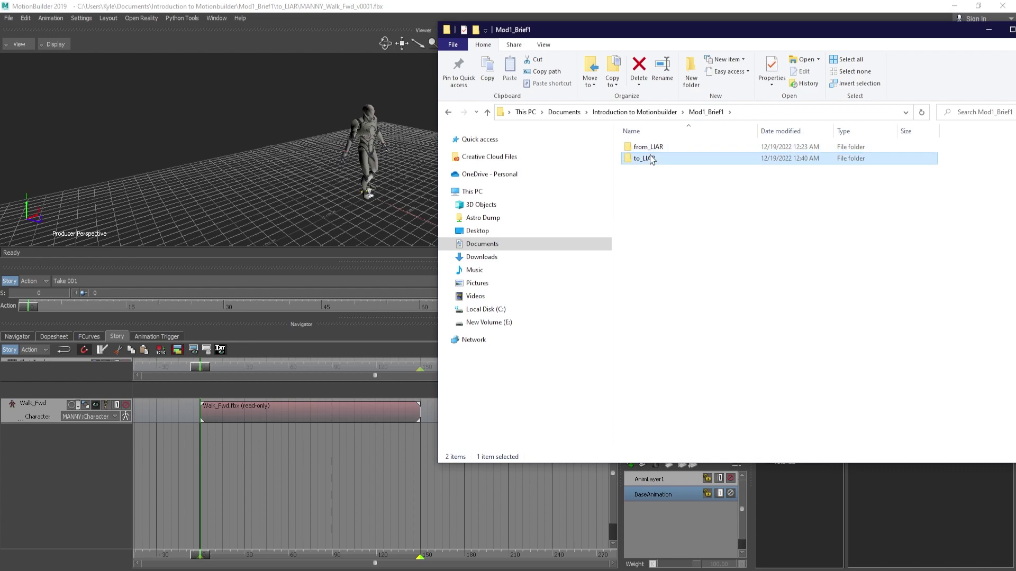
{"action": "left_click", "coordinate": [665, 149]}
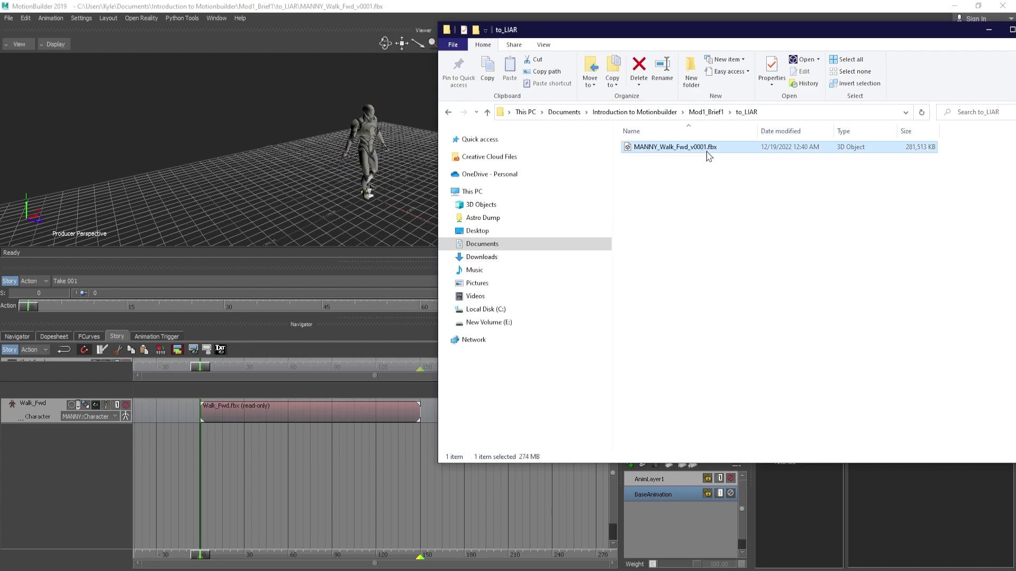
{"action": "left_click_drag", "start_coordinate": [549, 32], "coordinate": [524, 82]}
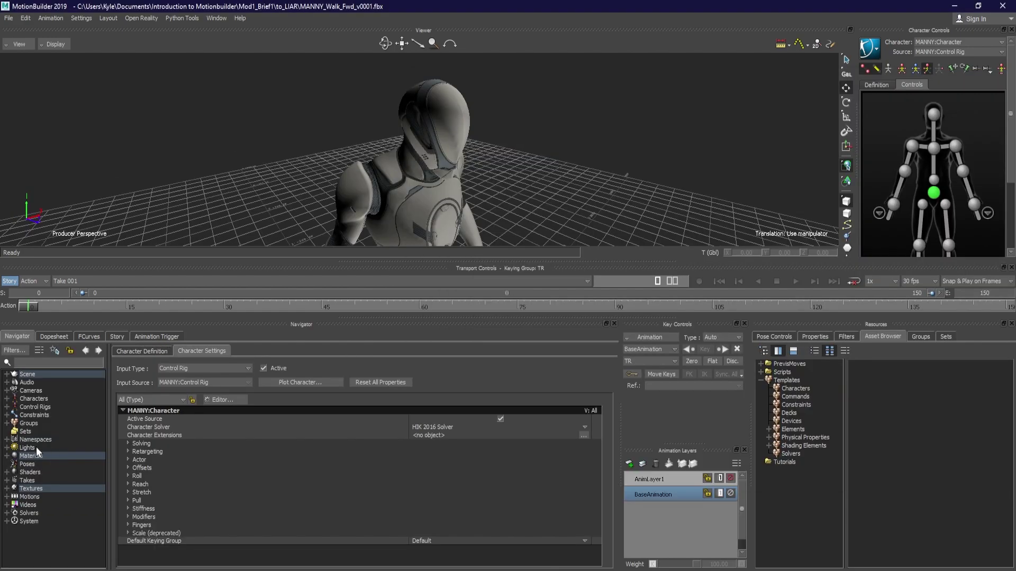
Inspect the Textures and Videos entries of the scene in the Navigator, then collapse both lists
{"action": "left_click", "coordinate": [6, 488]}
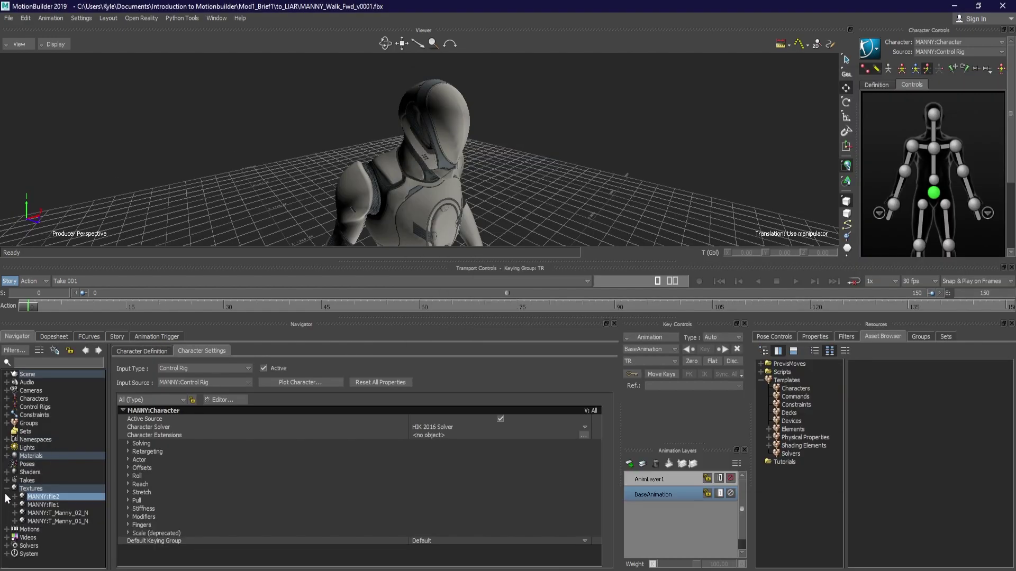
{"action": "left_click", "coordinate": [5, 537]}
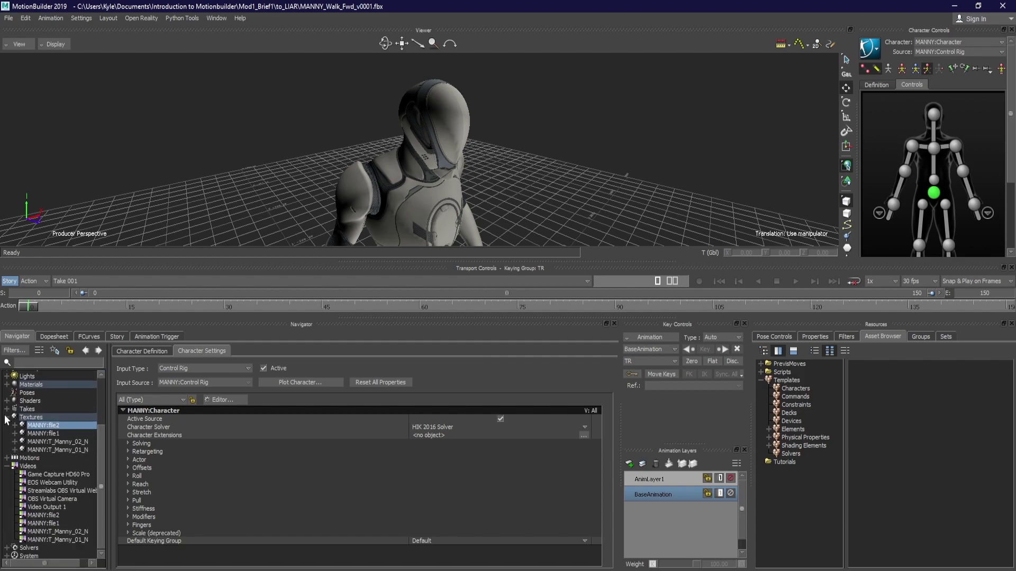
{"action": "left_click", "coordinate": [7, 419]}
{"action": "left_click", "coordinate": [7, 465]}
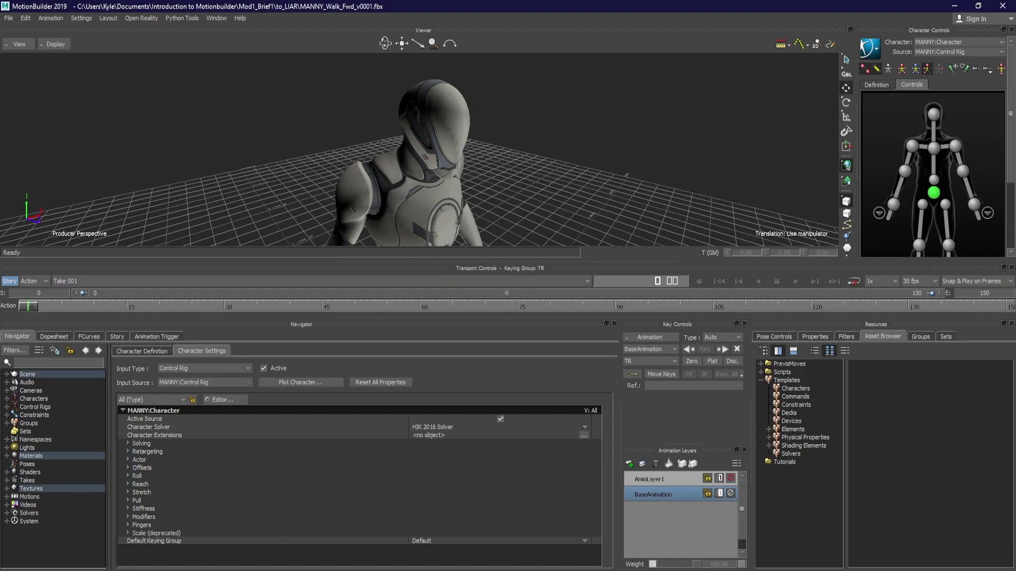
Switch back to File Explorer and check the file size of MANNY_Walk_Fwd_v0001.fbx
{"action": "key", "text": "alt+Tab"}
{"action": "left_click", "coordinate": [665, 197]}
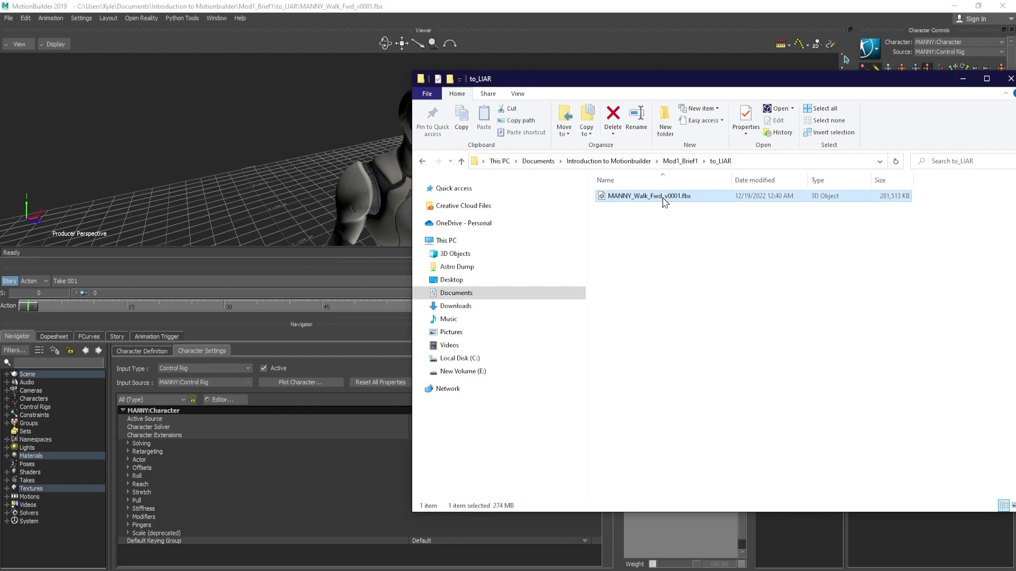
{"action": "left_click_drag", "start_coordinate": [551, 80], "coordinate": [659, 89]}
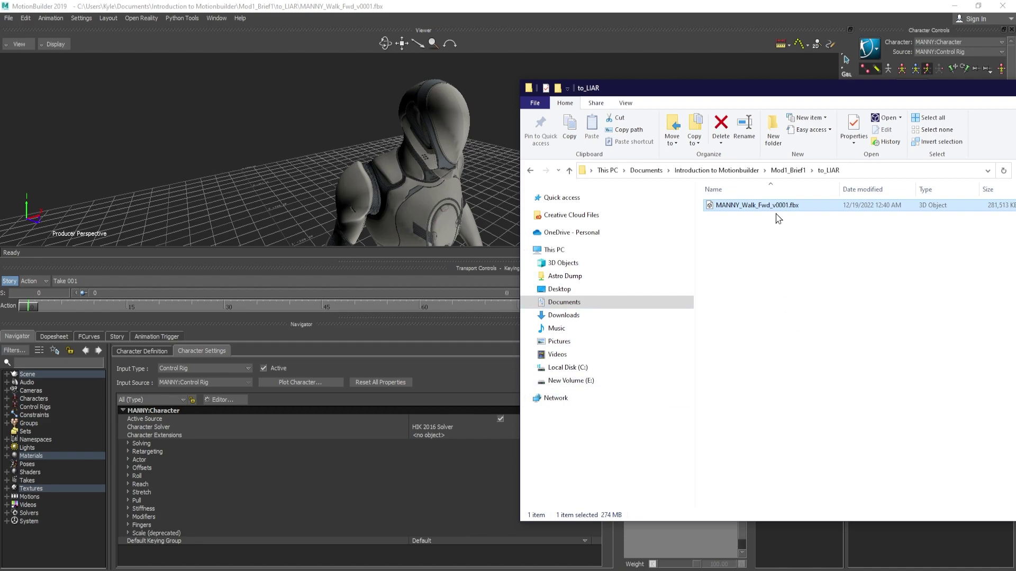
Open the SKM_Manny_RIG.fbm folder inside from_LIAR and examine the Manny TARGA textures, selecting all of them to check their combined size
{"action": "left_click", "coordinate": [788, 170]}
{"action": "left_click", "coordinate": [746, 210]}
{"action": "double_click", "coordinate": [746, 210]}
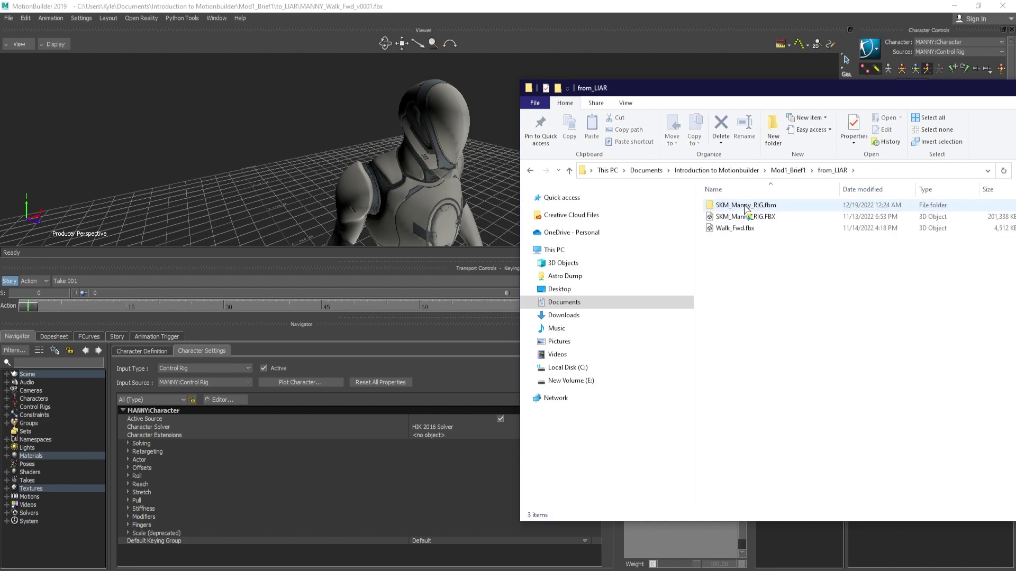
{"action": "left_click", "coordinate": [778, 208]}
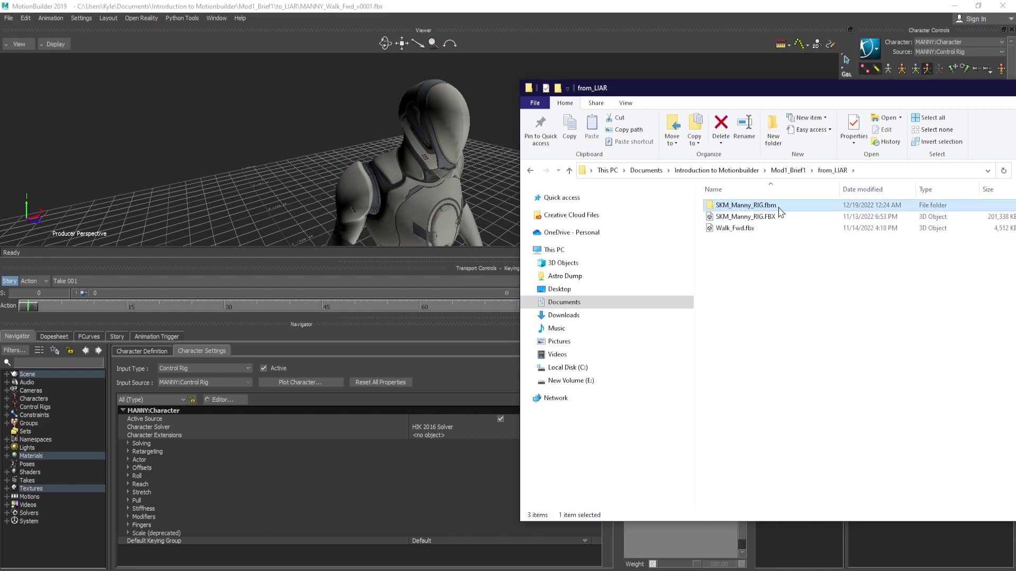
{"action": "left_click_drag", "start_coordinate": [806, 86], "coordinate": [753, 70]}
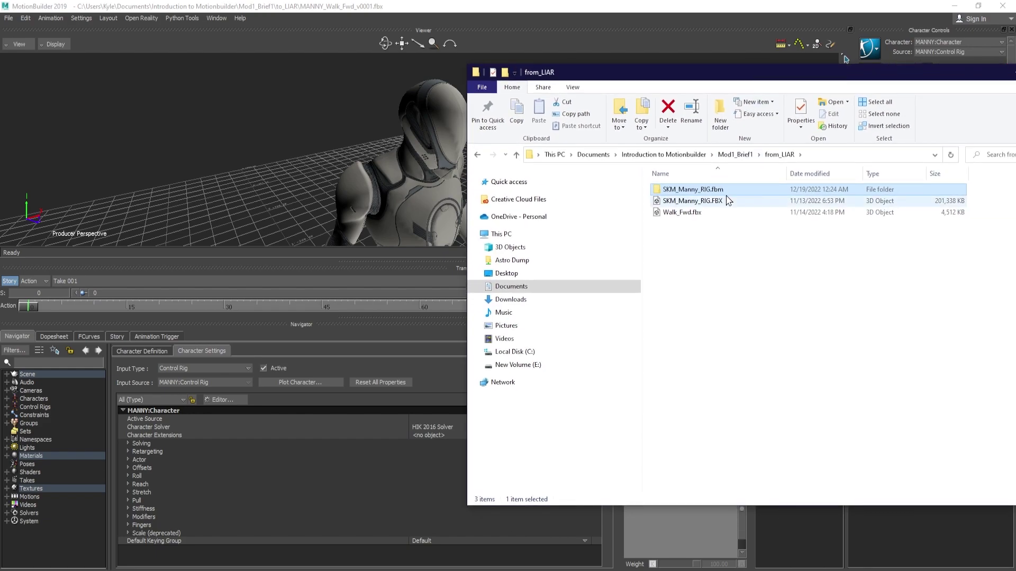
{"action": "double_click", "coordinate": [728, 192]}
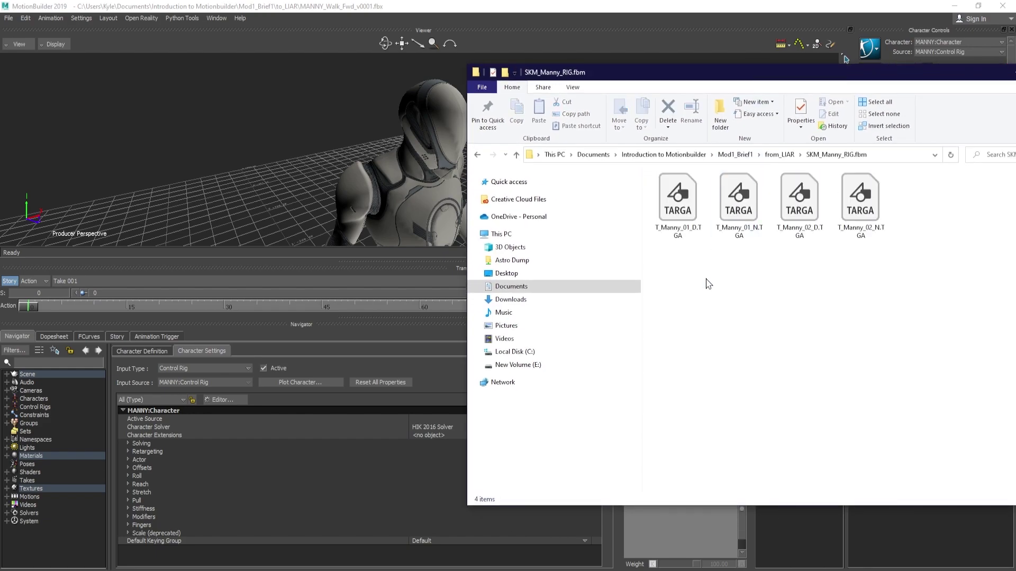
{"action": "left_click_drag", "start_coordinate": [666, 289], "coordinate": [881, 223]}
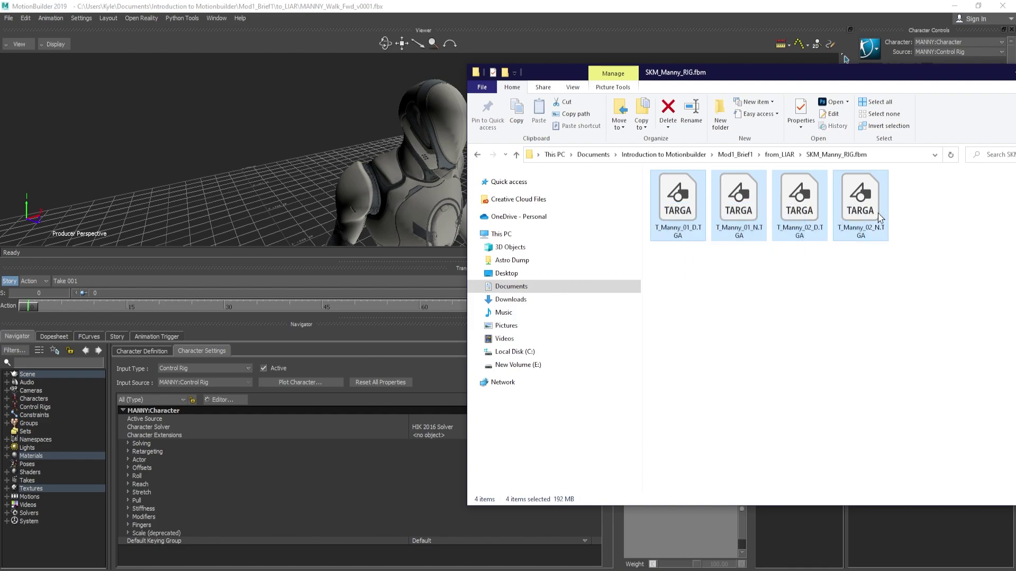
{"action": "left_click", "coordinate": [799, 207]}
{"action": "left_click", "coordinate": [739, 206]}
{"action": "left_click_drag", "start_coordinate": [683, 314], "coordinate": [881, 219]}
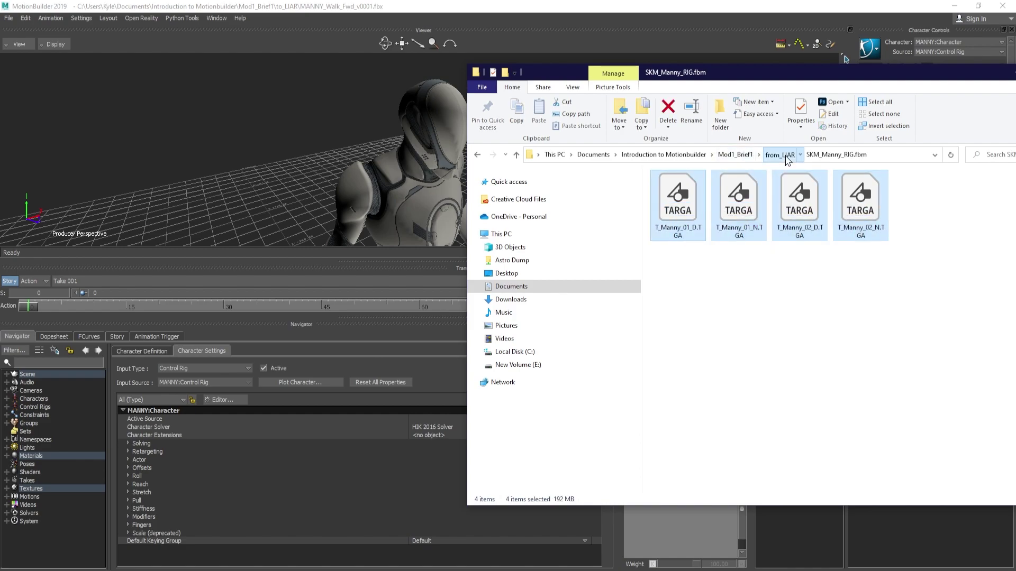
Return to the to_LIAR folder in Mod1_Brief1 and view its contents for comparison
{"action": "left_click", "coordinate": [780, 155]}
{"action": "left_click", "coordinate": [736, 154]}
{"action": "double_click", "coordinate": [699, 203]}
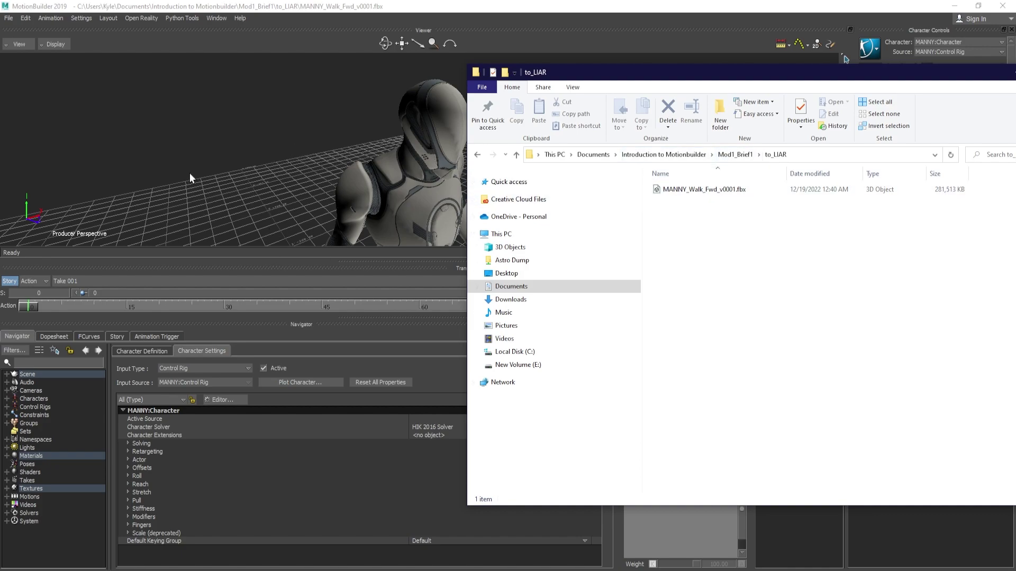
{"action": "left_click_drag", "start_coordinate": [989, 78], "coordinate": [747, 71]}
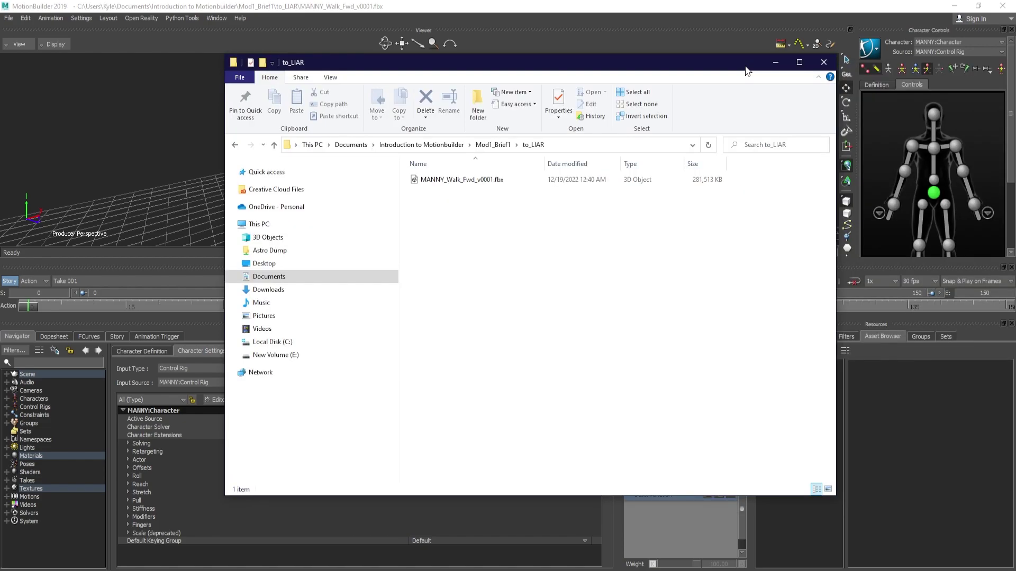